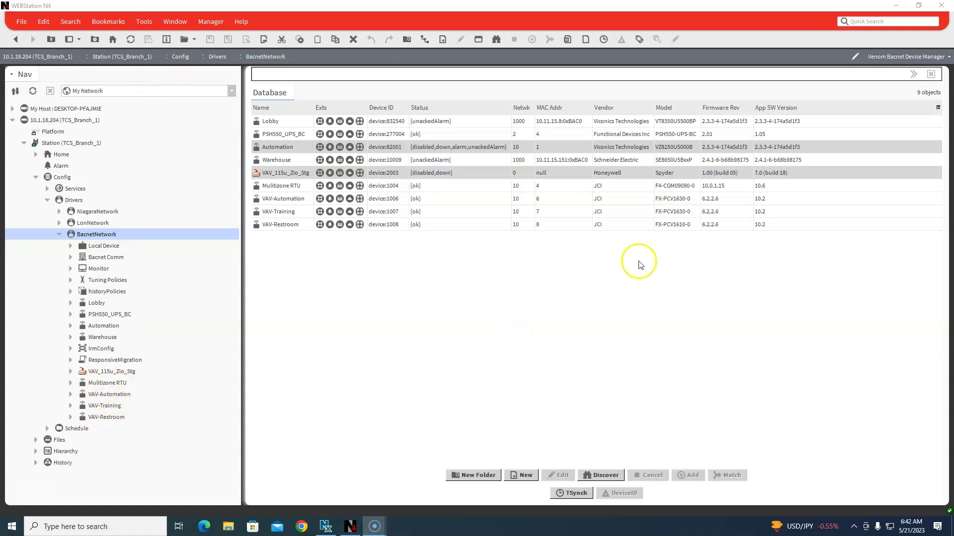
# Open and dismiss the Mulitizone RTU device's action menu, then expand and collapse its contents.
pyautogui.rightClick(105, 382)
pyautogui.moveTo(147, 179)
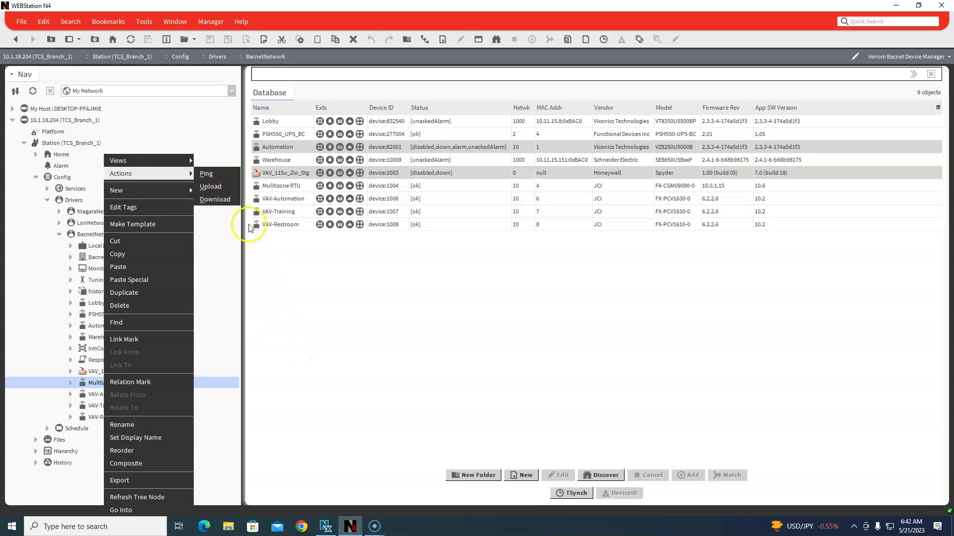
pyautogui.click(298, 312)
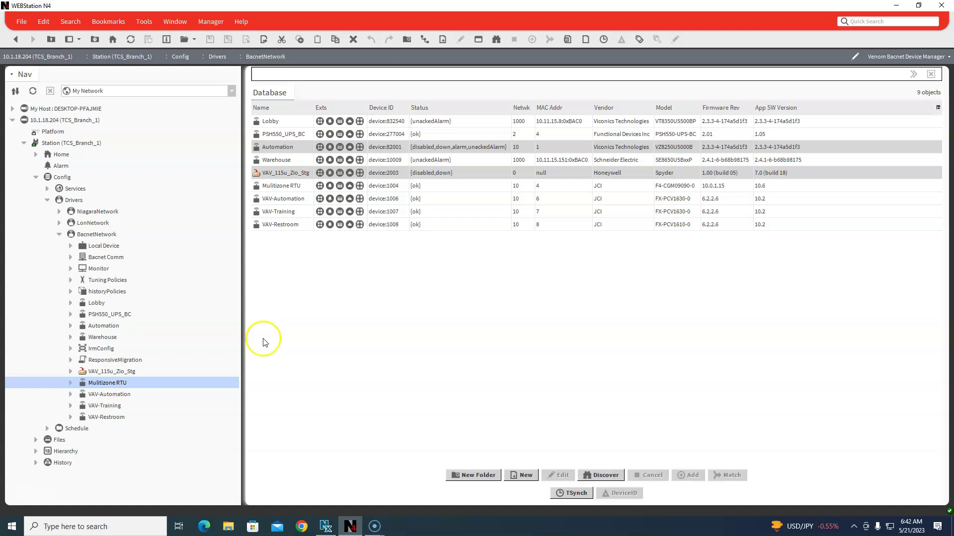
pyautogui.click(70, 383)
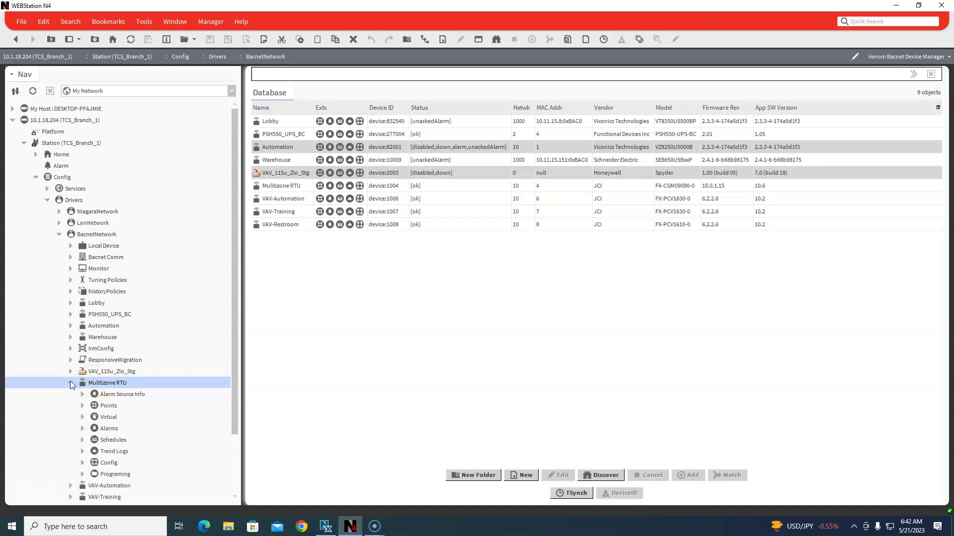
pyautogui.click(70, 383)
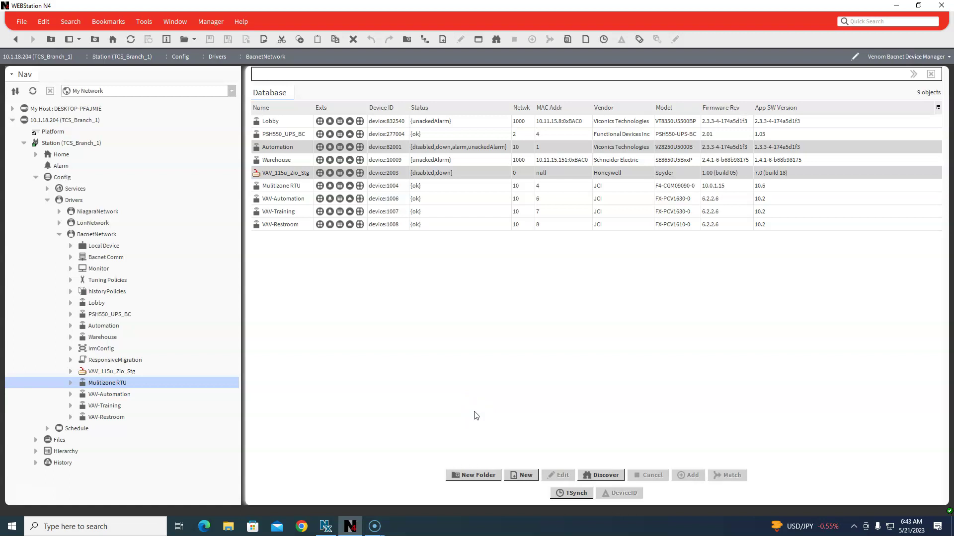
# Launch the Controller Configuration Tool by searching 'cct' in the Start menu.
pyautogui.click(12, 527)
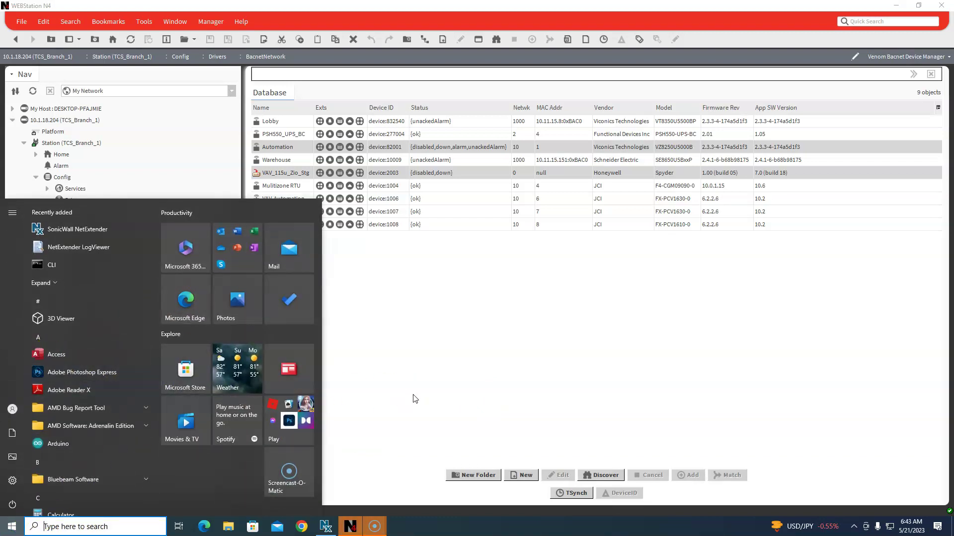
pyautogui.write('cct')
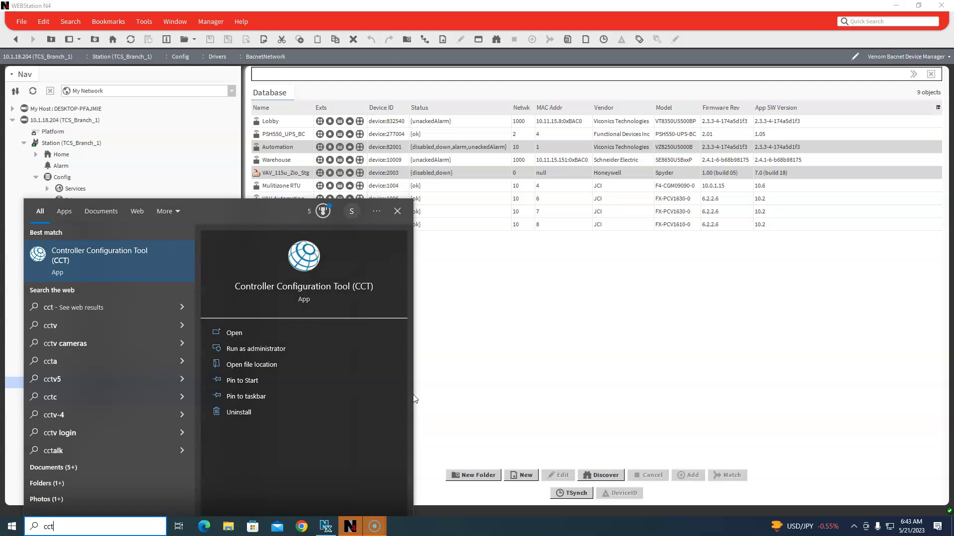
pyautogui.press('Return')
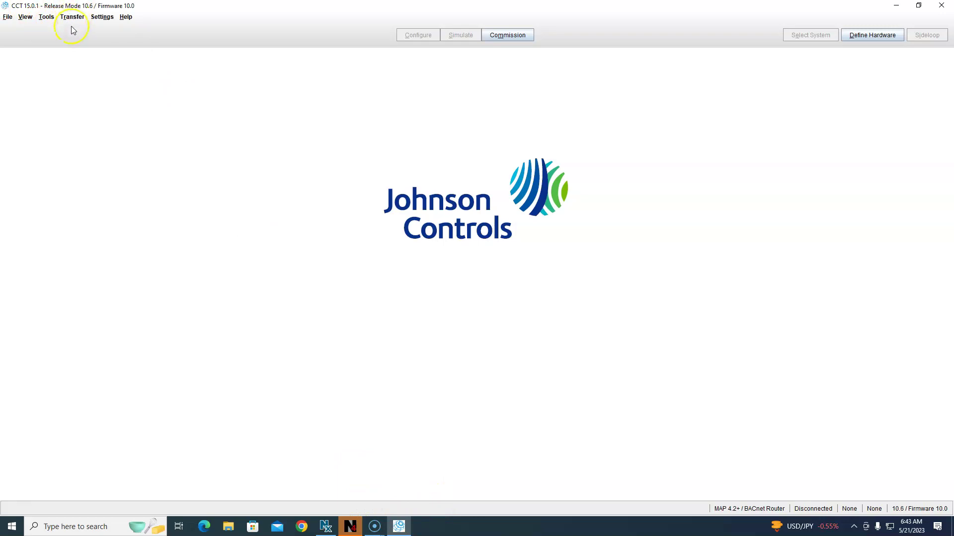
# Minimize the open windows and create a desktop folder named OfficeCAF.
pyautogui.click(902, 5)
pyautogui.click(894, 6)
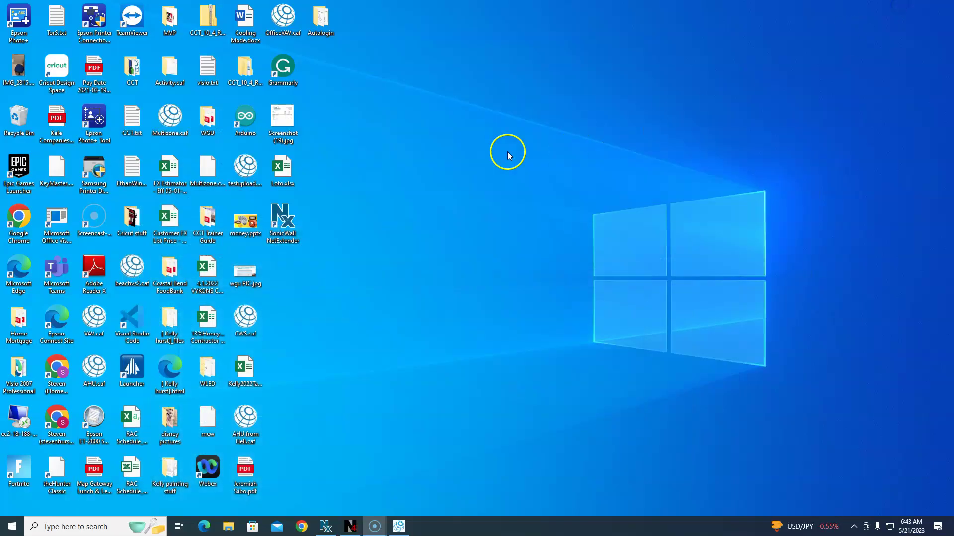
pyautogui.rightClick(359, 213)
pyautogui.moveTo(400, 297)
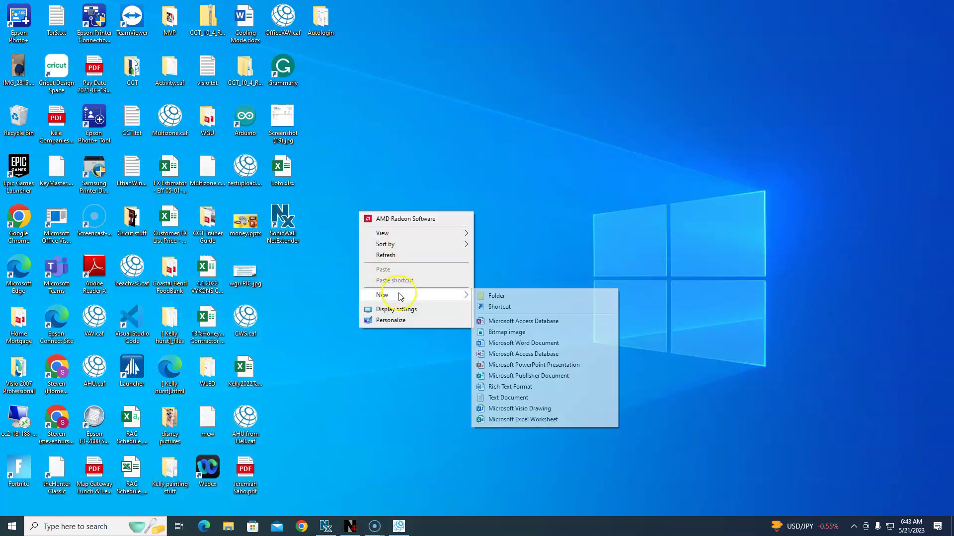
pyautogui.click(500, 296)
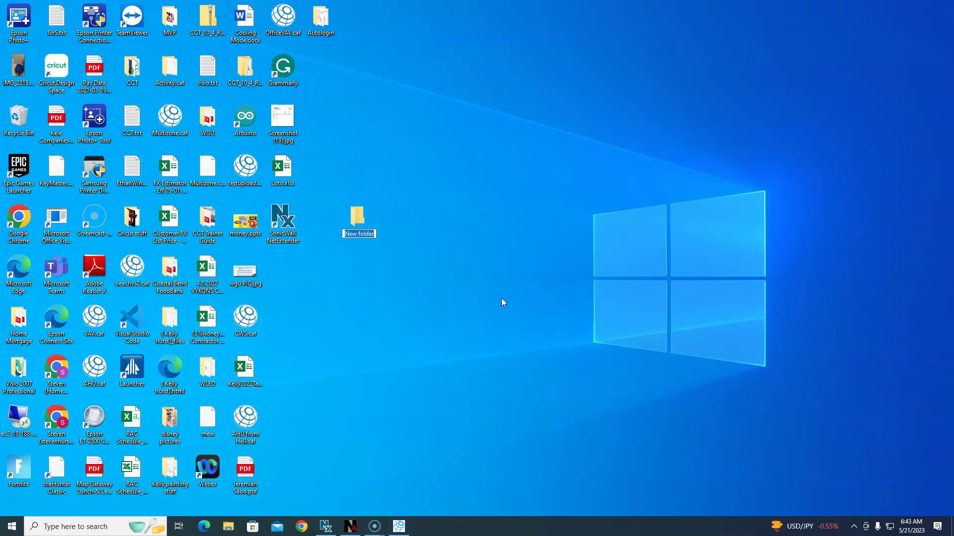
pyautogui.write('OfficeCAF')
pyautogui.click(525, 297)
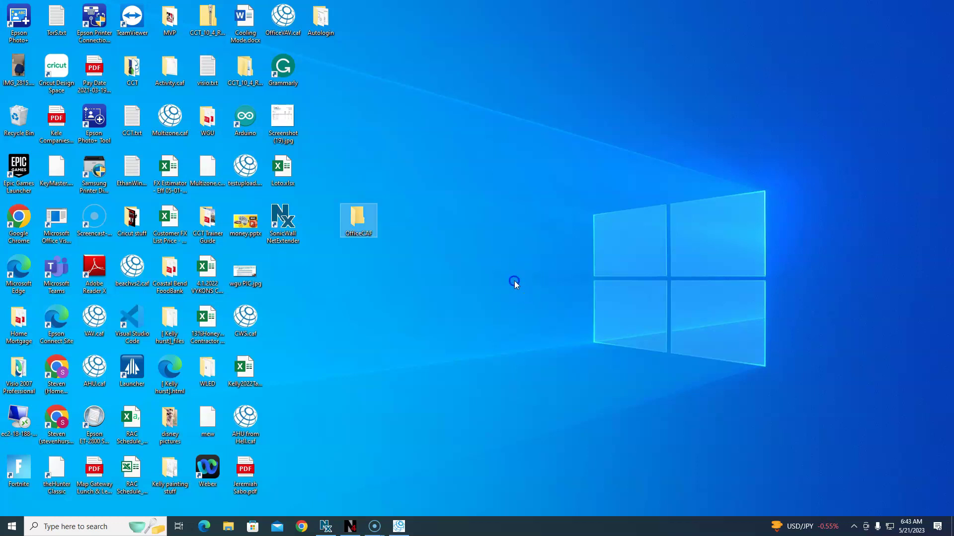
# Bring WEBStation N4 back to the front from the taskbar.
pyautogui.click(360, 527)
pyautogui.click(398, 526)
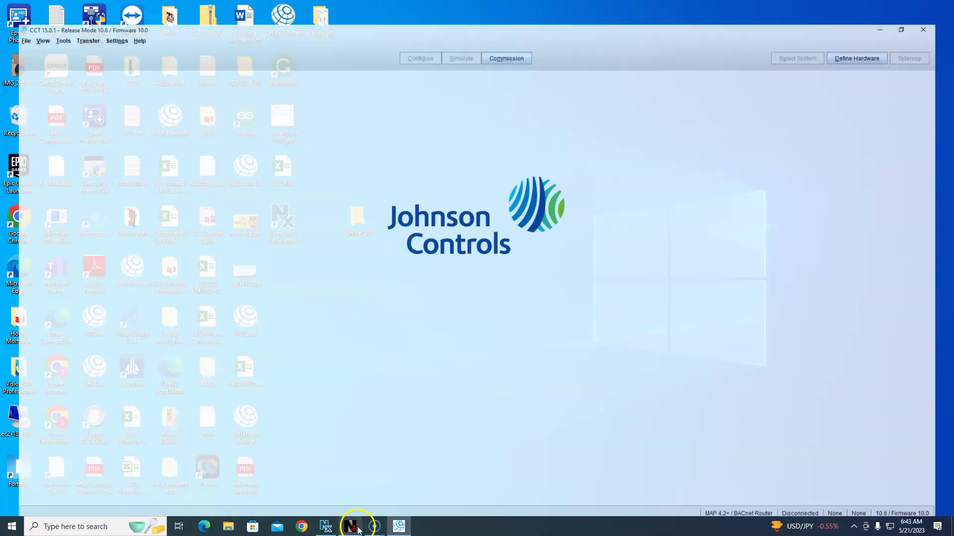
pyautogui.click(359, 529)
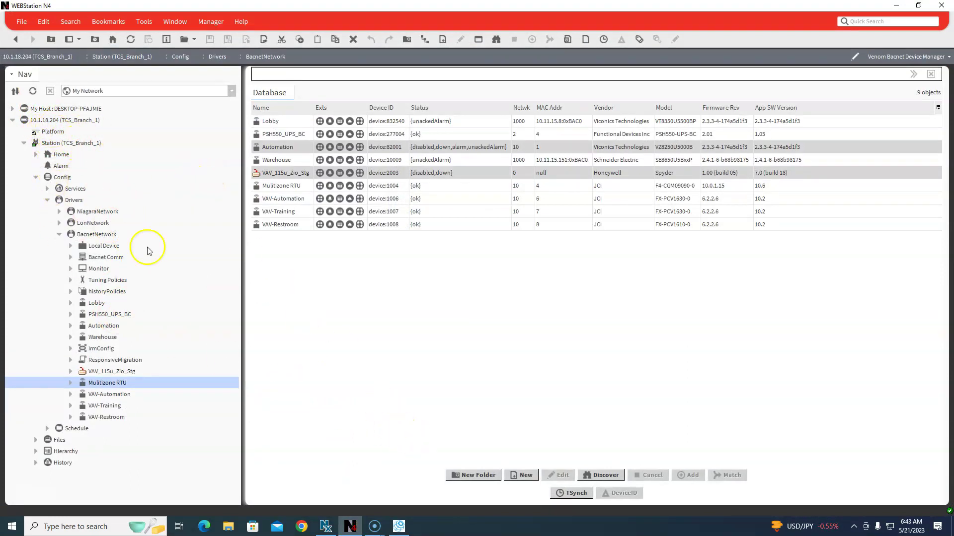
# In CCT, start Tools > Trunk Utilities > Transfer Controller CAFs to Computer.
pyautogui.click(398, 525)
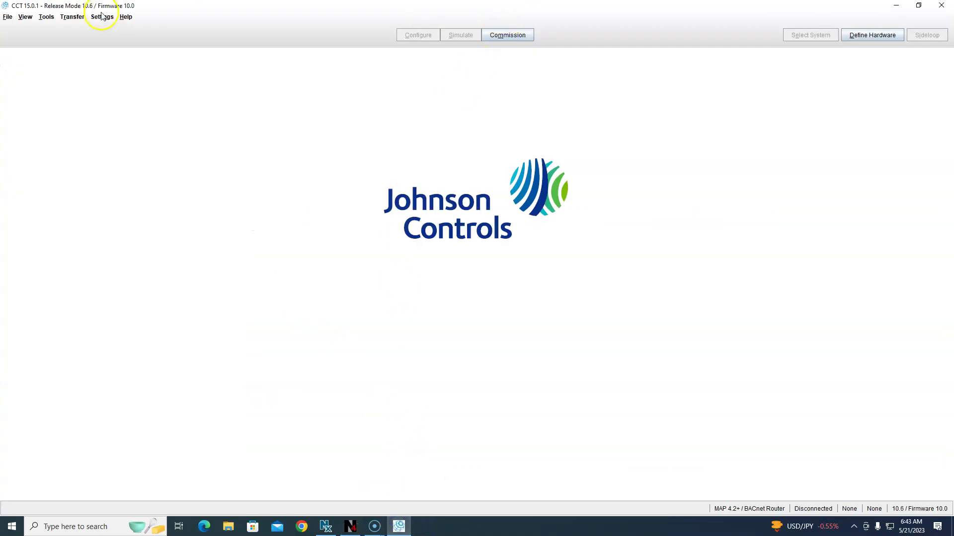
pyautogui.click(72, 18)
pyautogui.moveTo(46, 17)
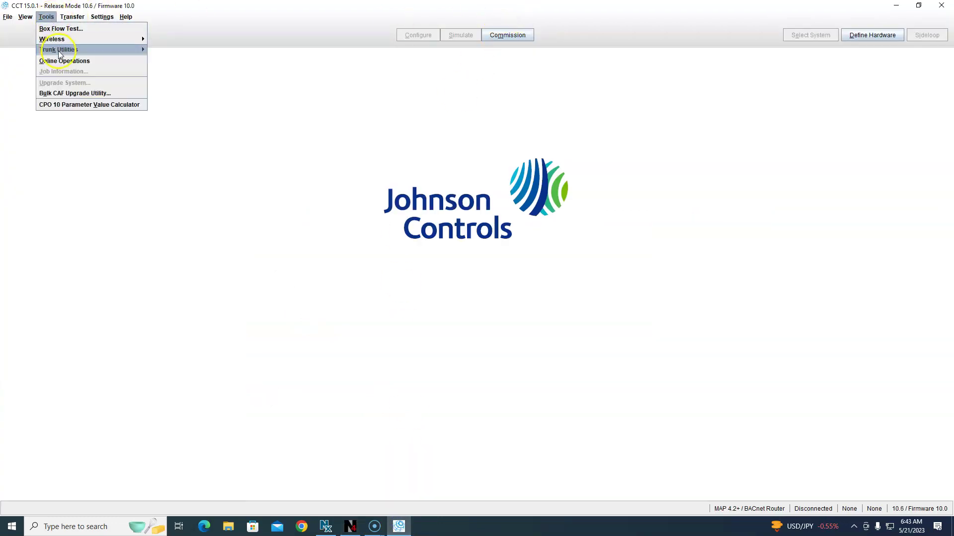
pyautogui.moveTo(76, 52)
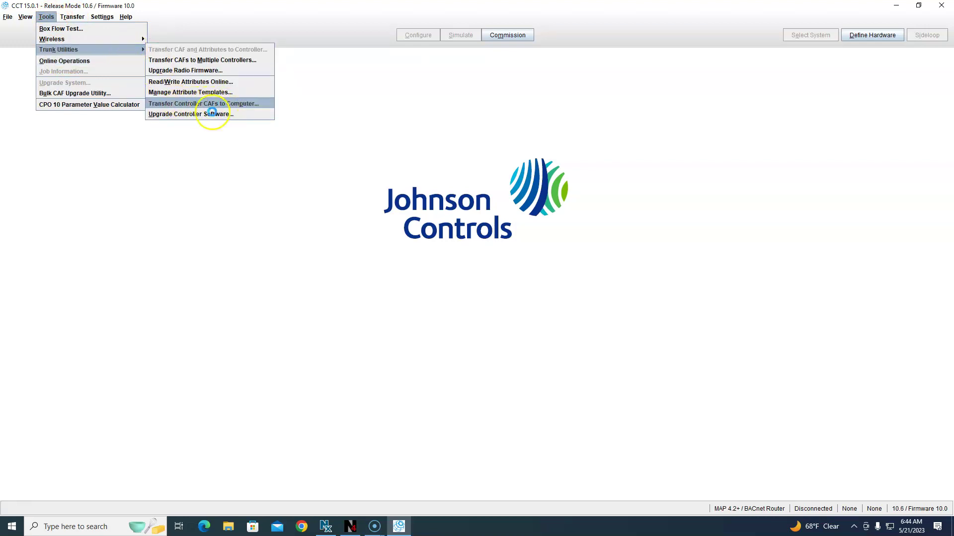
pyautogui.click(233, 104)
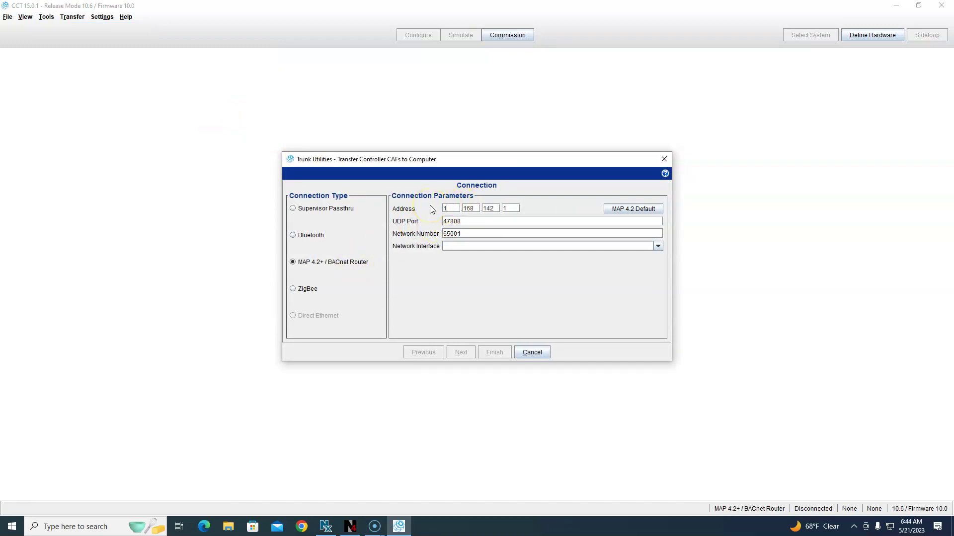
# Set the router Address to the JACE's IP 10.1.18.204.
pyautogui.press('Tab')
pyautogui.write('1')
pyautogui.press('Tab')
pyautogui.write('18')
pyautogui.press('Tab')
pyautogui.write('20')
pyautogui.click(446, 235)
pyautogui.click(350, 527)
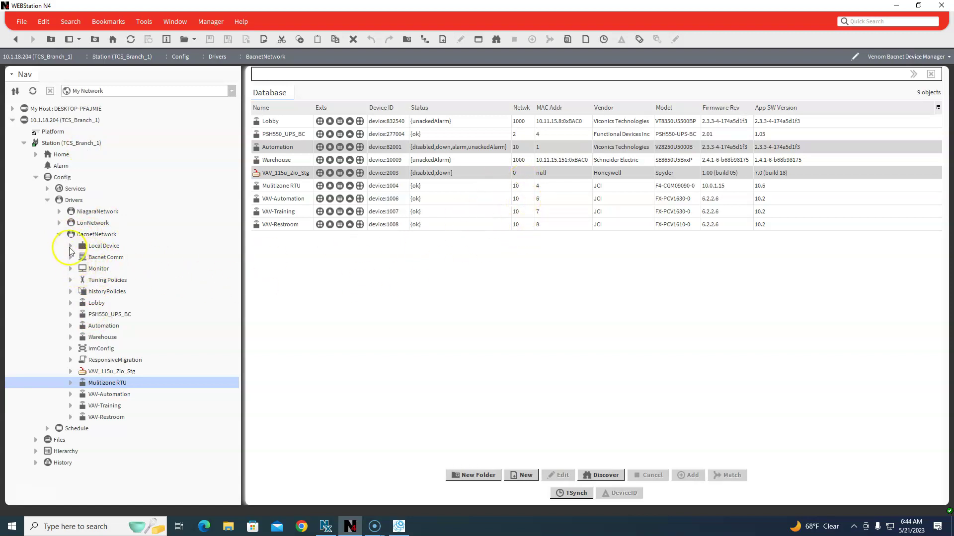
# Open the Bacnet Comm Network sheet and expand MstpPort (network 2) and MstpPorta (network 10).
pyautogui.click(99, 258)
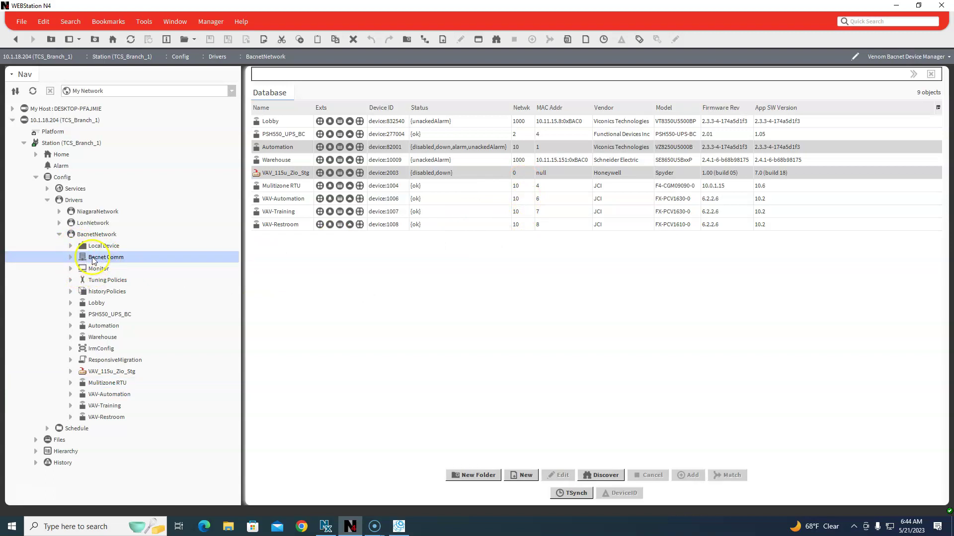
pyautogui.click(71, 257)
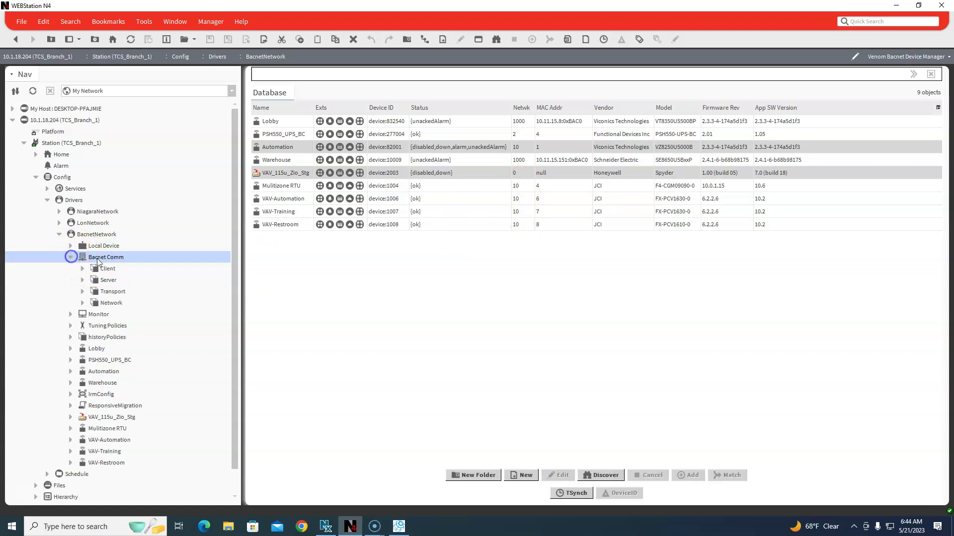
pyautogui.doubleClick(110, 303)
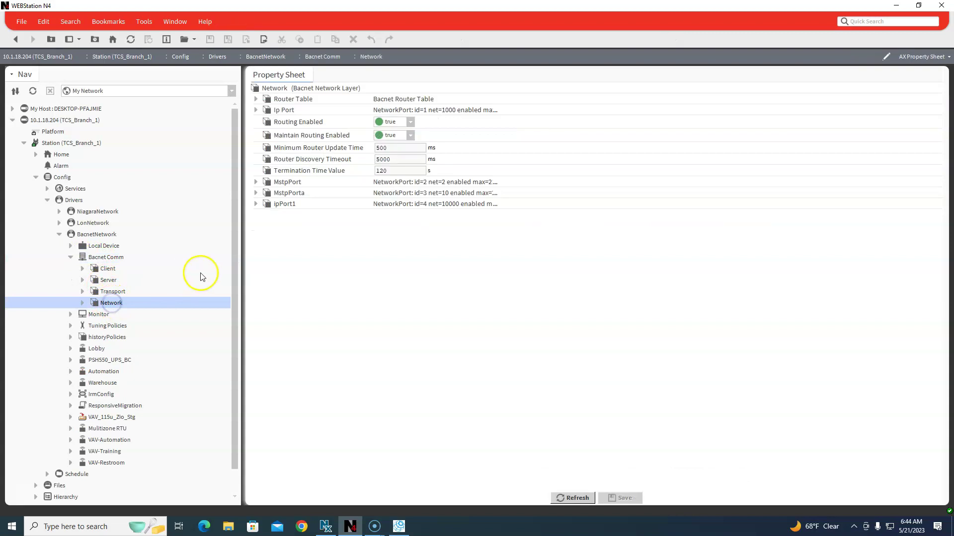
pyautogui.click(256, 182)
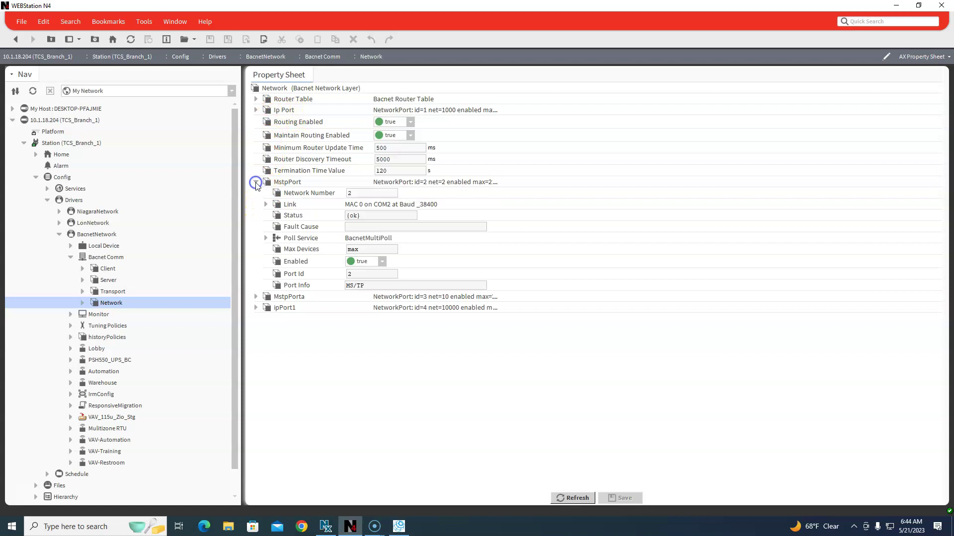
pyautogui.click(256, 296)
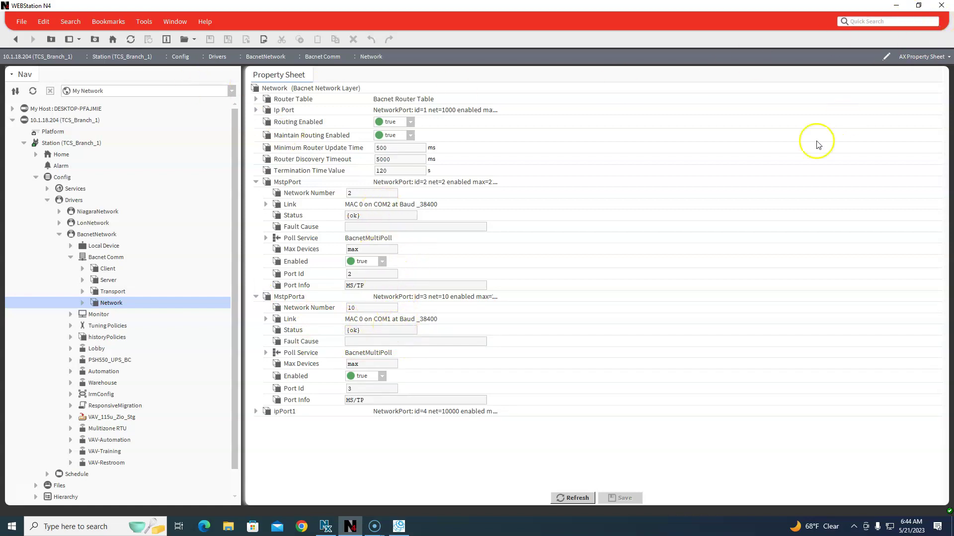
# Set Network Number 10 with the Wintun Userspace Tunnel interface and connect.
pyautogui.click(399, 527)
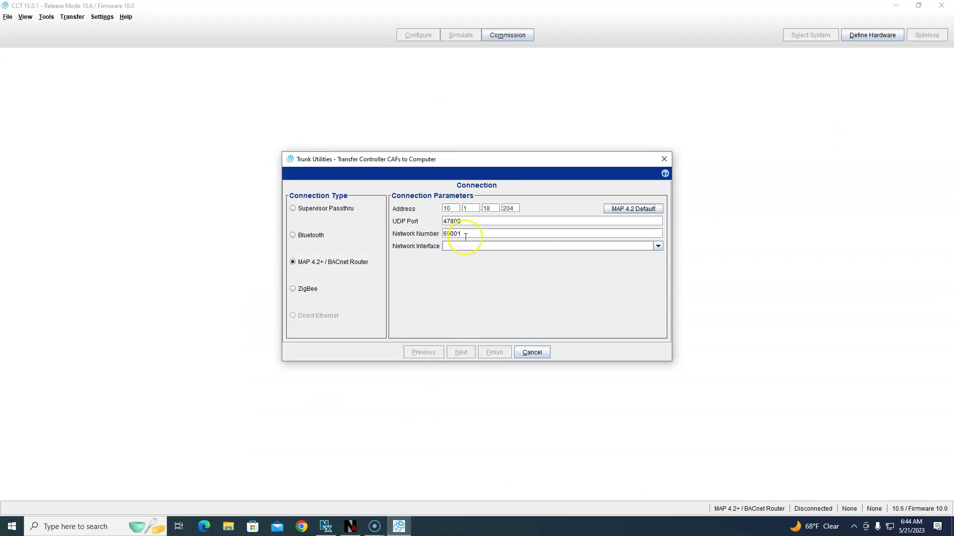
pyautogui.moveTo(471, 234); pyautogui.dragTo(423, 234)
pyautogui.click(470, 247)
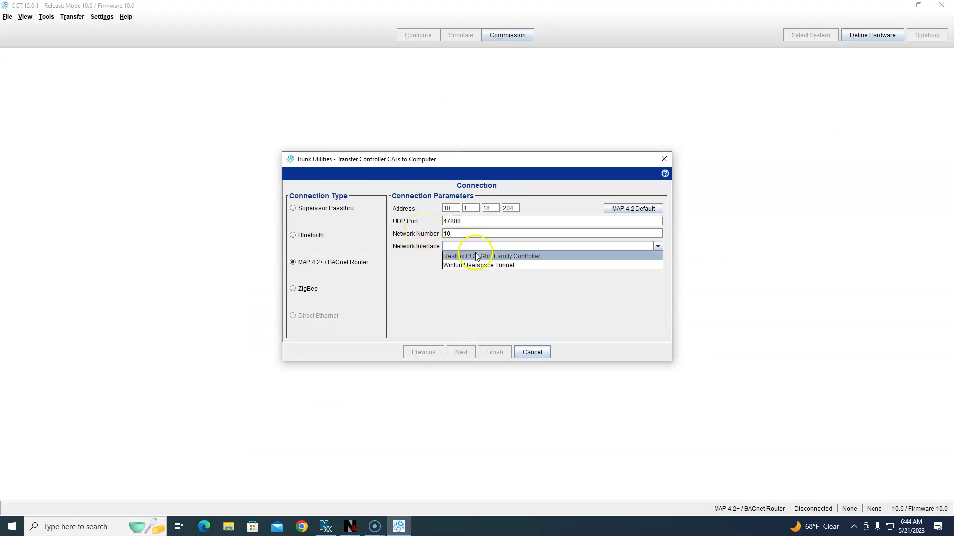
pyautogui.click(516, 268)
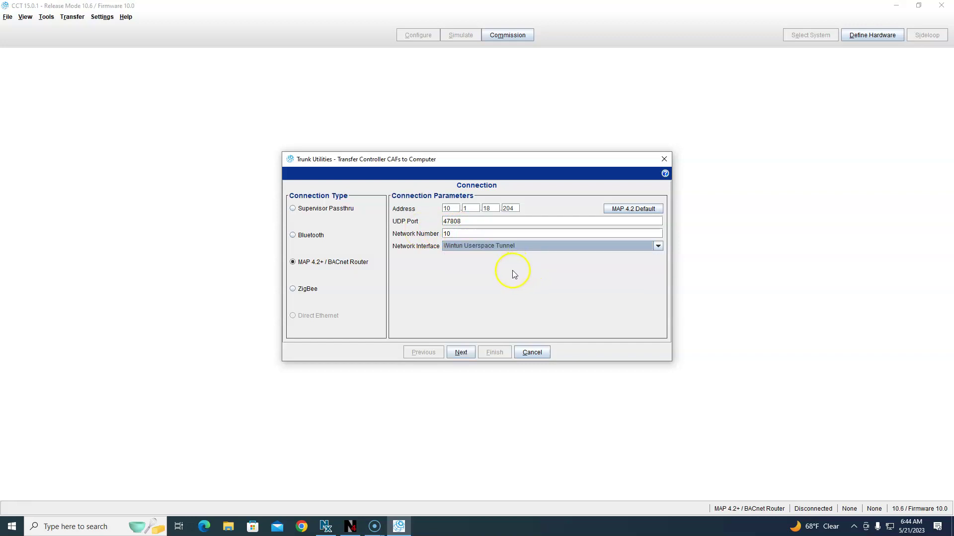
pyautogui.click(464, 351)
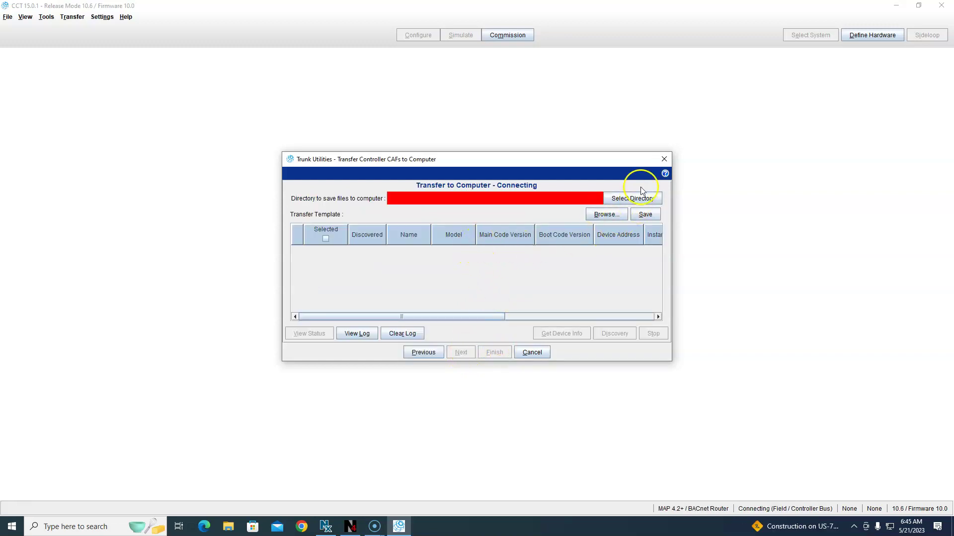
# Choose Desktop\OfficeCAF as the save directory for the CAF files.
pyautogui.click(630, 199)
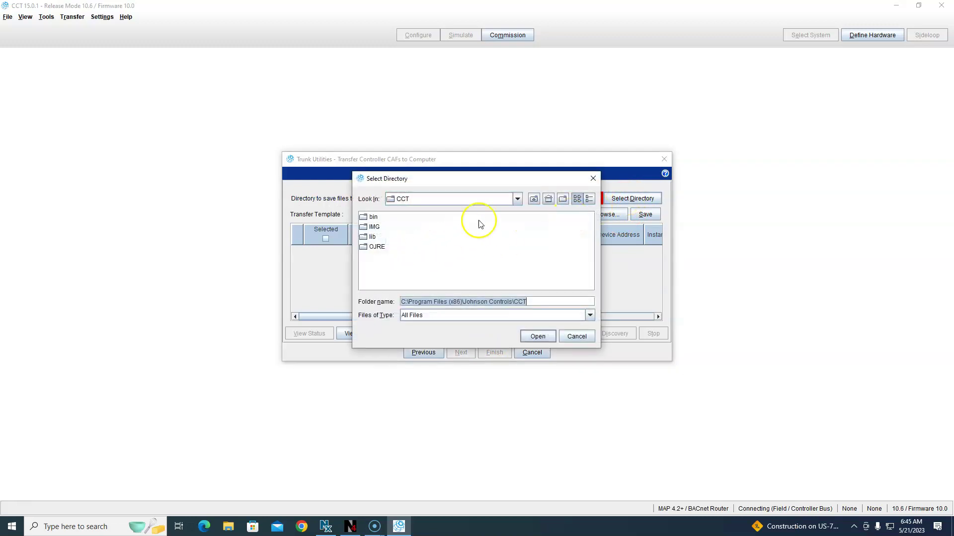
pyautogui.click(534, 200)
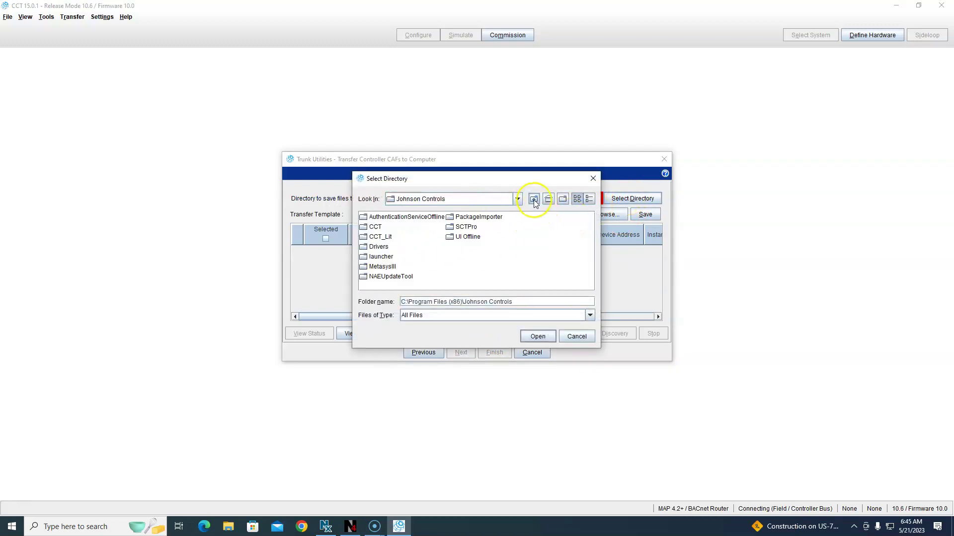
pyautogui.click(534, 200)
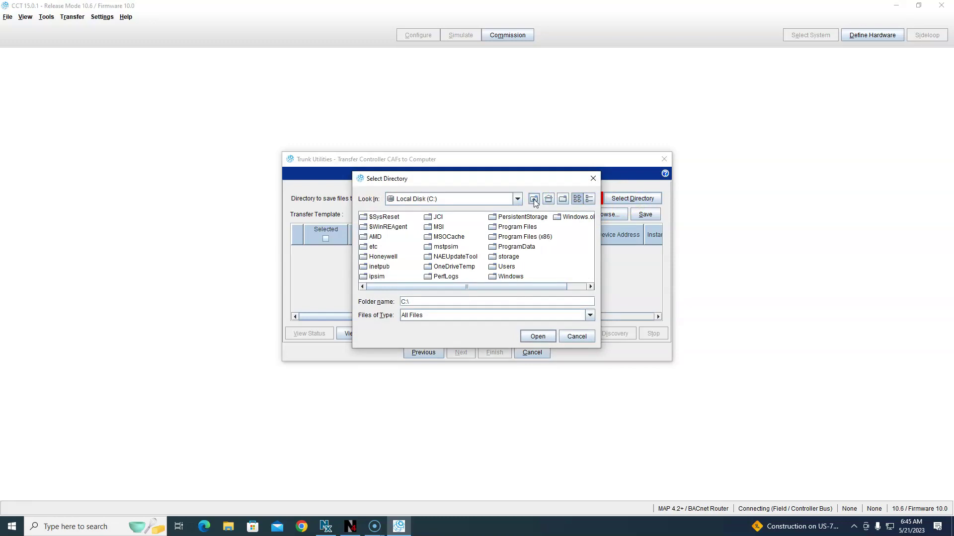
pyautogui.click(534, 199)
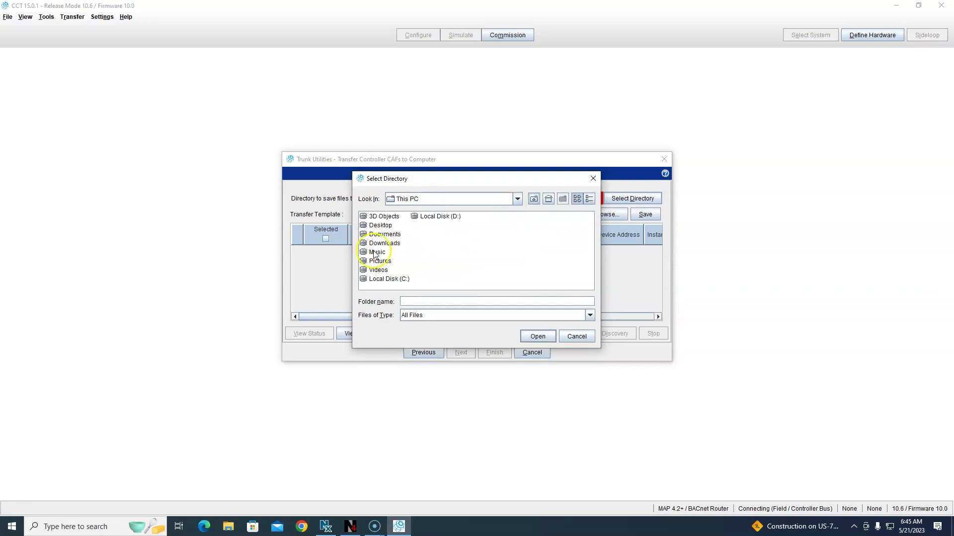
pyautogui.doubleClick(381, 225)
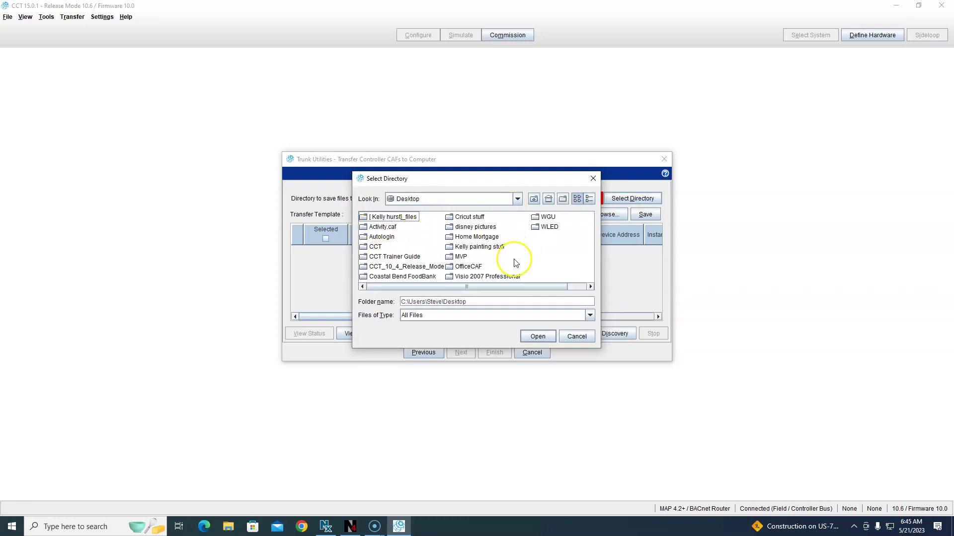
pyautogui.click(468, 267)
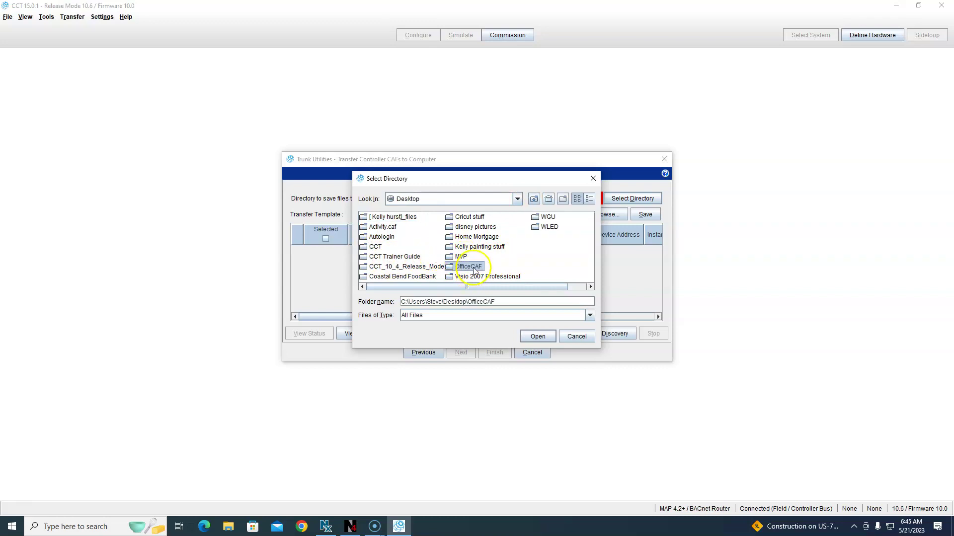
pyautogui.click(539, 337)
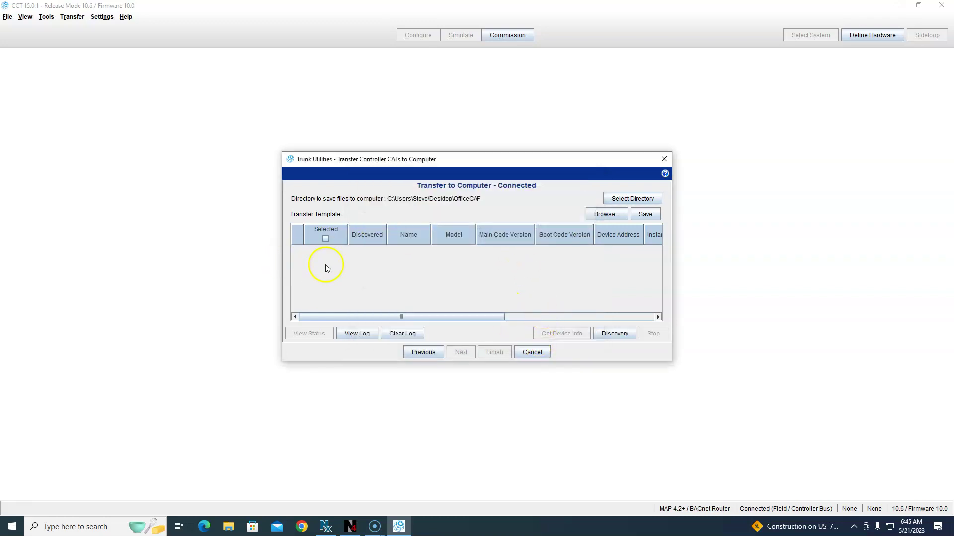
# Discover the trunk controllers, enlarge the dialog, and select all four for transfer.
pyautogui.click(608, 332)
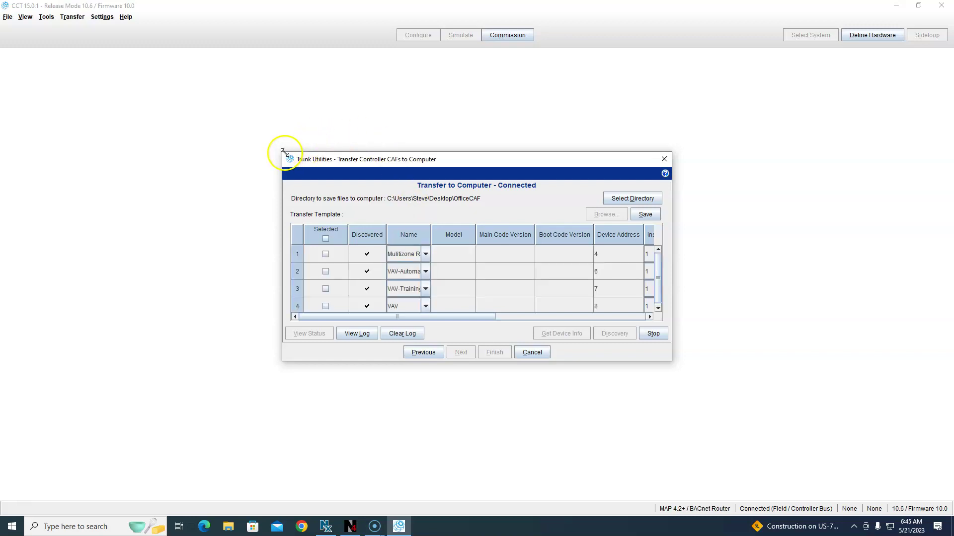
pyautogui.moveTo(286, 157); pyautogui.dragTo(158, 37)
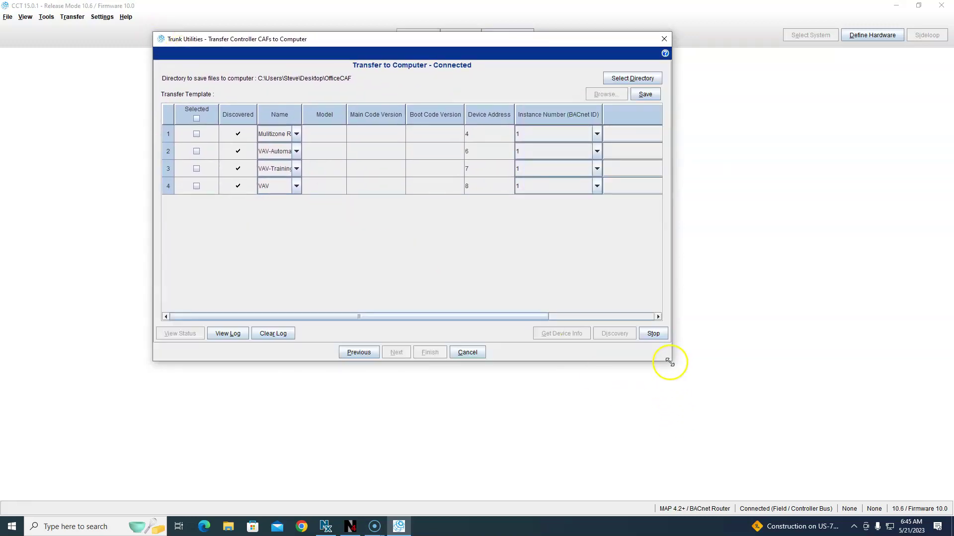
pyautogui.moveTo(672, 362); pyautogui.dragTo(783, 414)
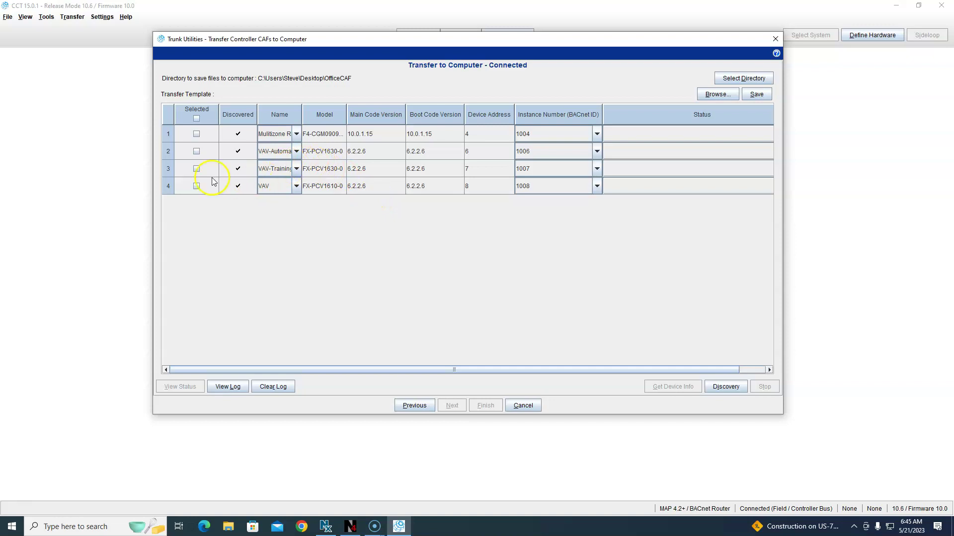
pyautogui.click(197, 118)
# Transfer the controllers' CAFs to OfficeCAF, then retry the failed address-4 controller.
pyautogui.click(489, 410)
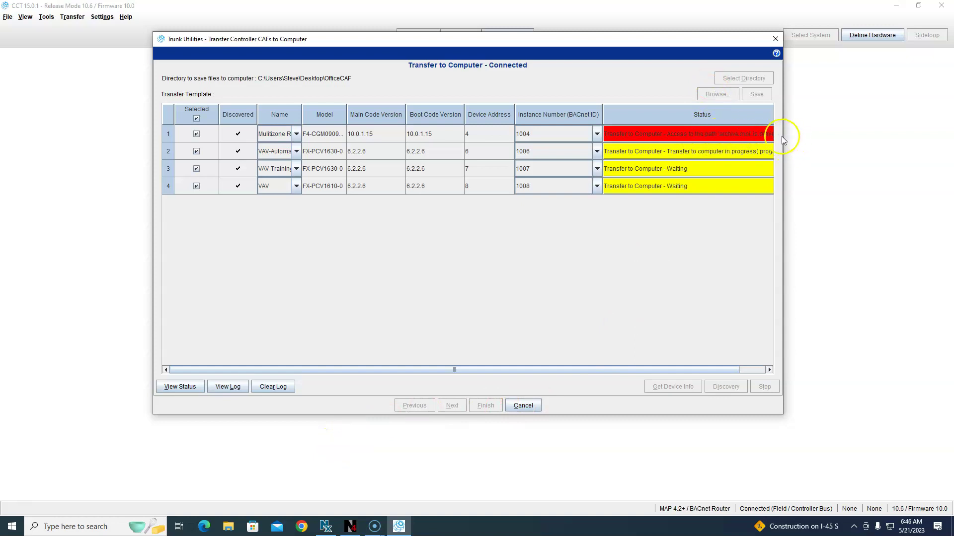
pyautogui.moveTo(782, 136); pyautogui.dragTo(867, 149)
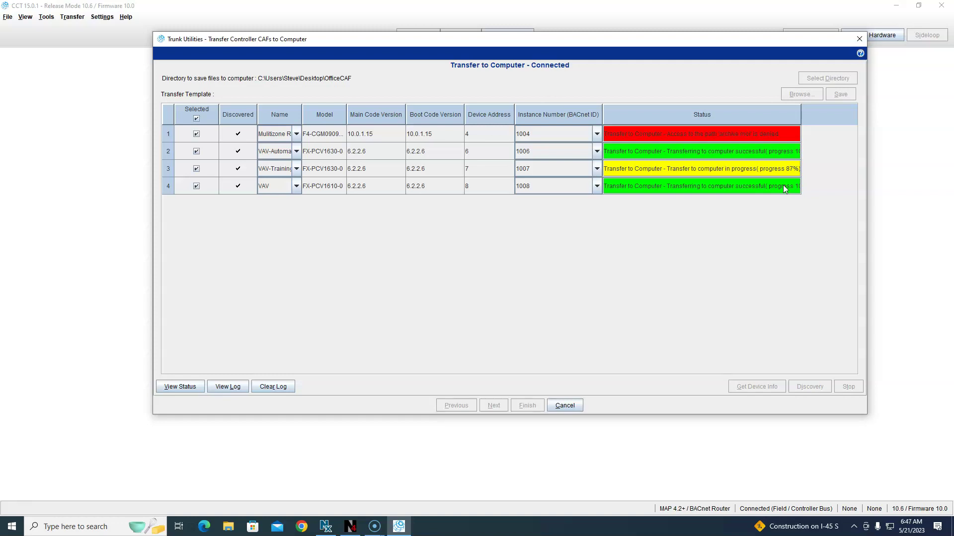
pyautogui.click(527, 406)
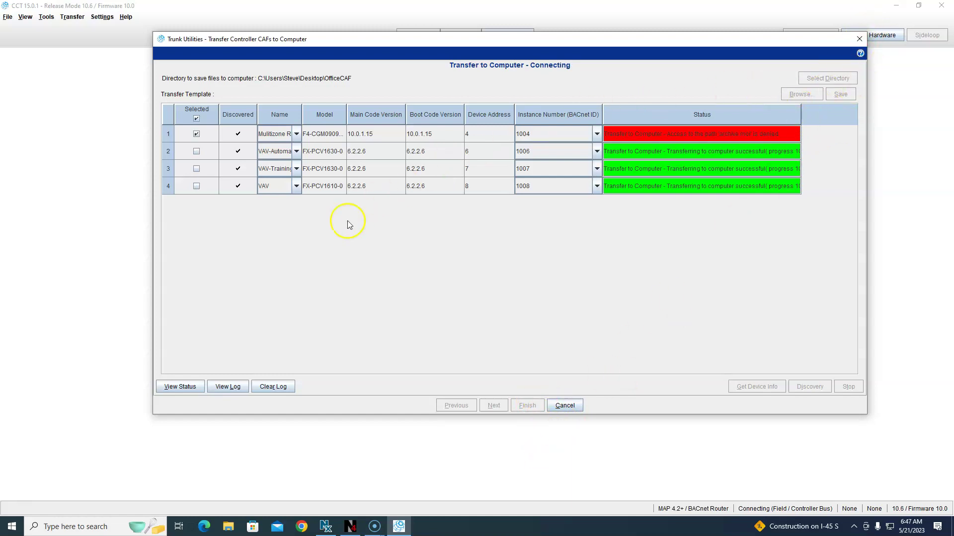
# Close the transfer wizard and CCT, then relaunch CCT as administrator from Start search.
pyautogui.click(564, 406)
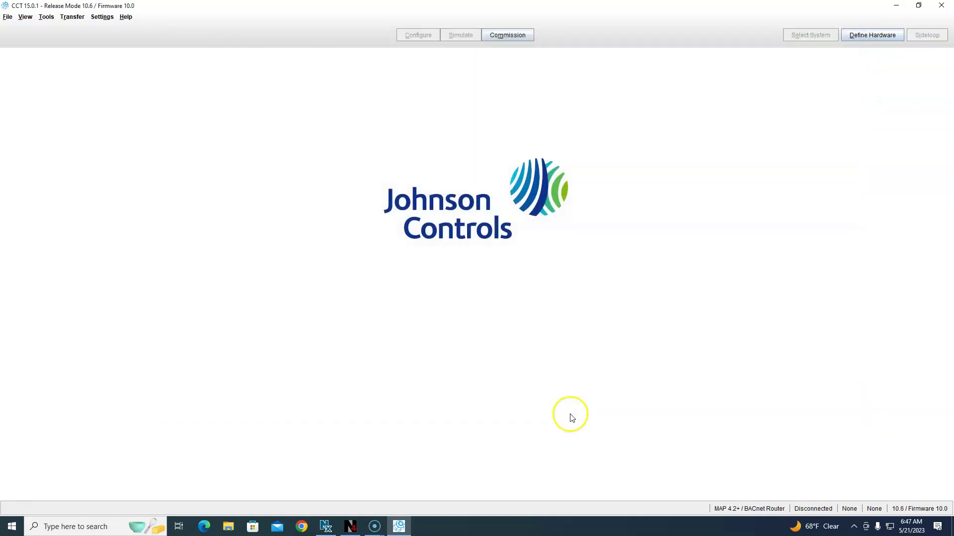
pyautogui.click(940, 6)
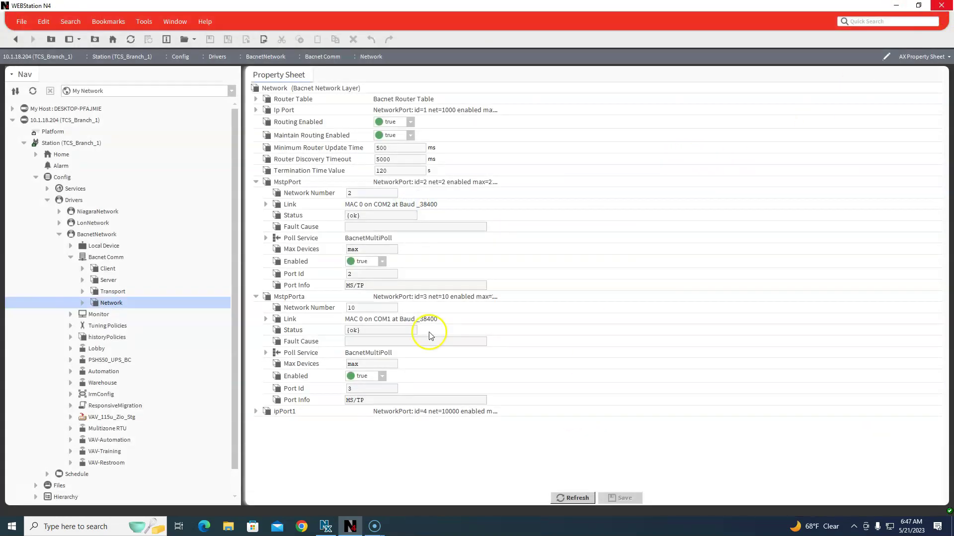
pyautogui.click(12, 527)
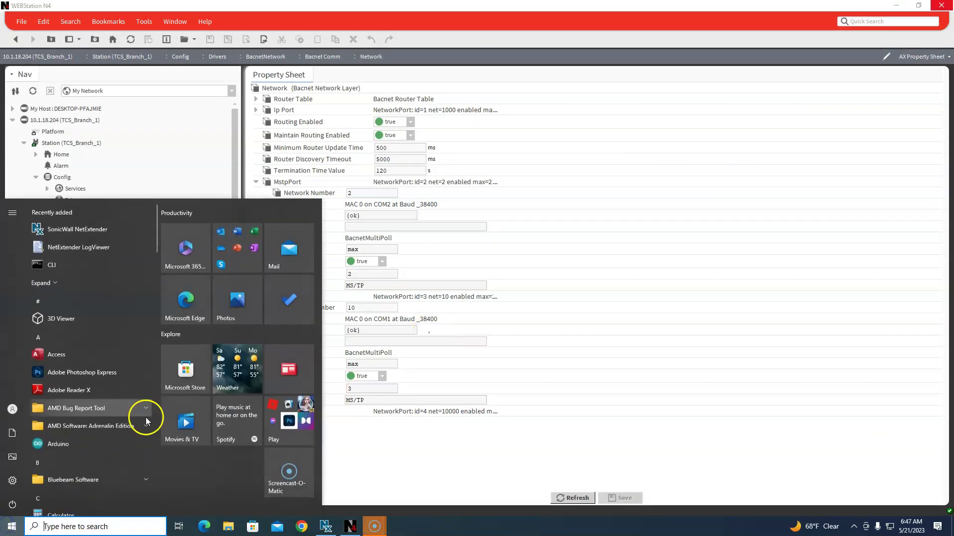
pyautogui.write('cct')
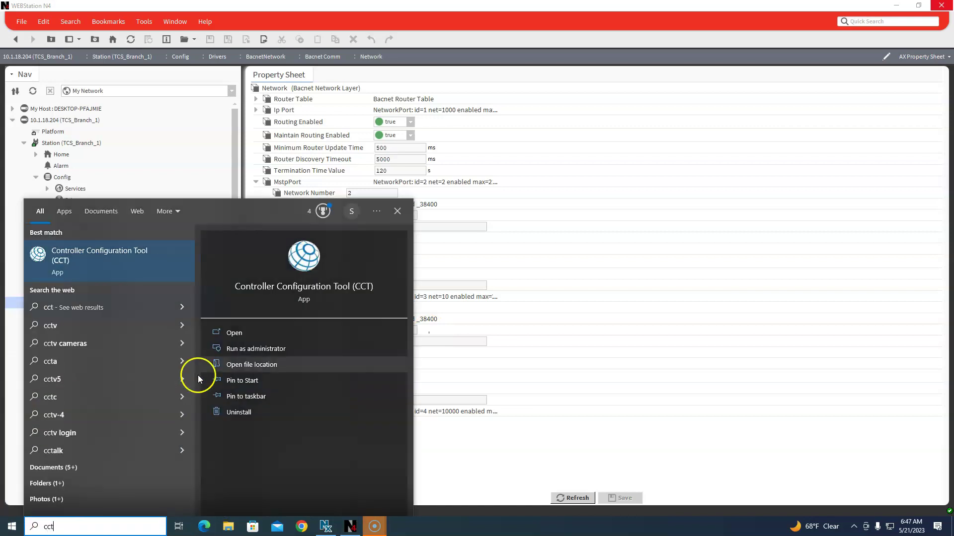
pyautogui.click(248, 349)
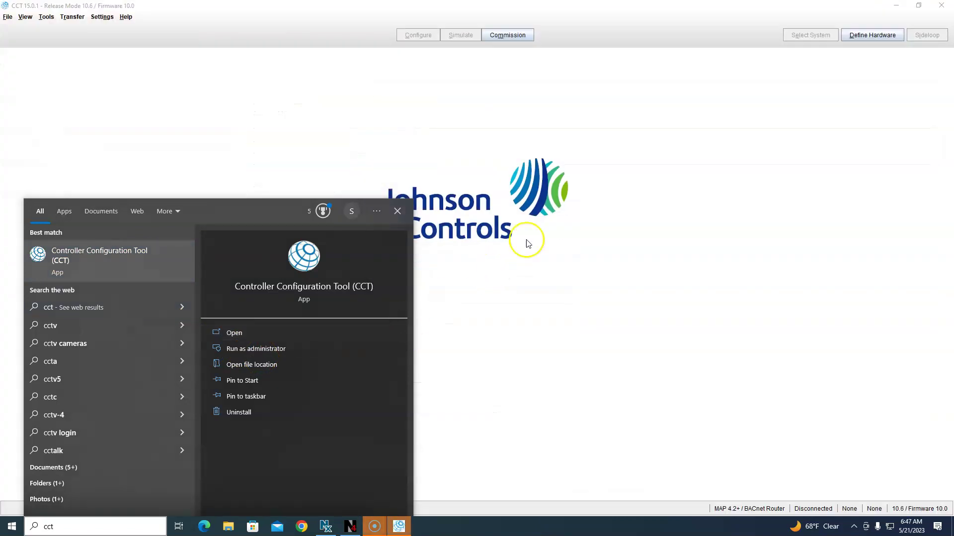
pyautogui.click(596, 297)
# Reopen Transfer Controller CAFs to Computer and accept the router connection settings.
pyautogui.click(72, 17)
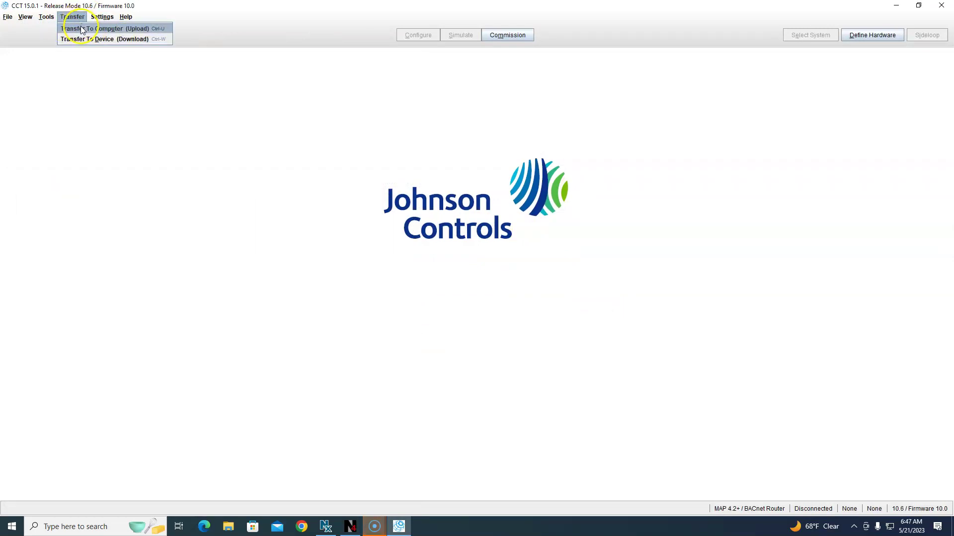
pyautogui.moveTo(50, 21)
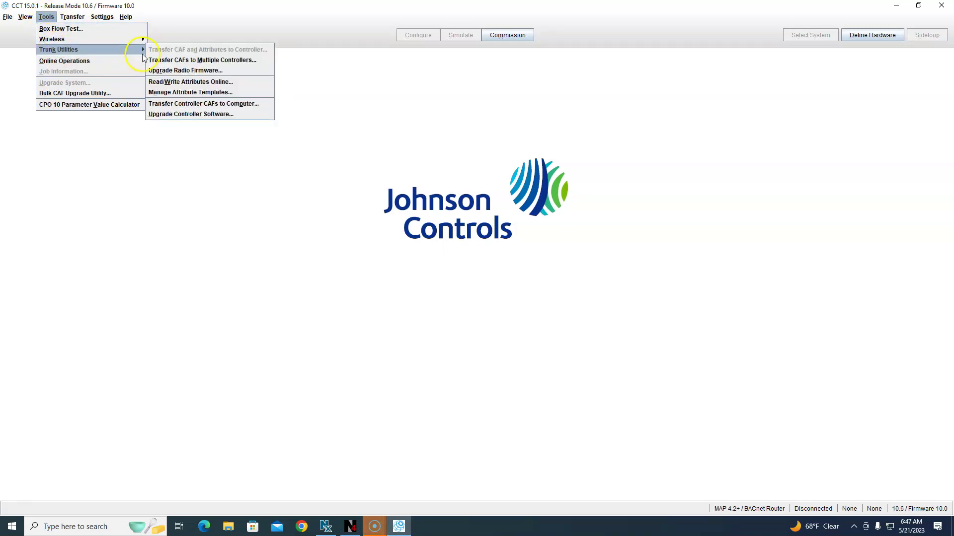
pyautogui.moveTo(143, 49)
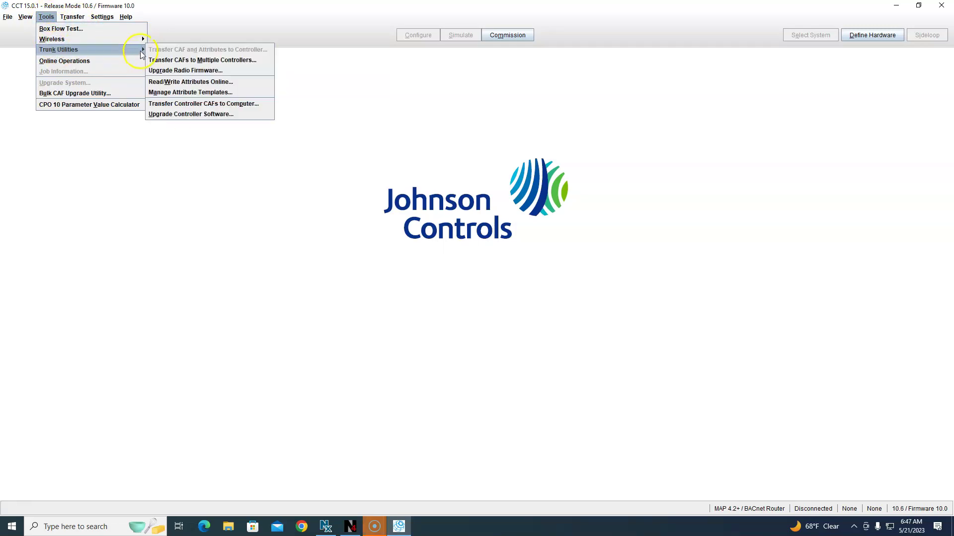
pyautogui.click(183, 108)
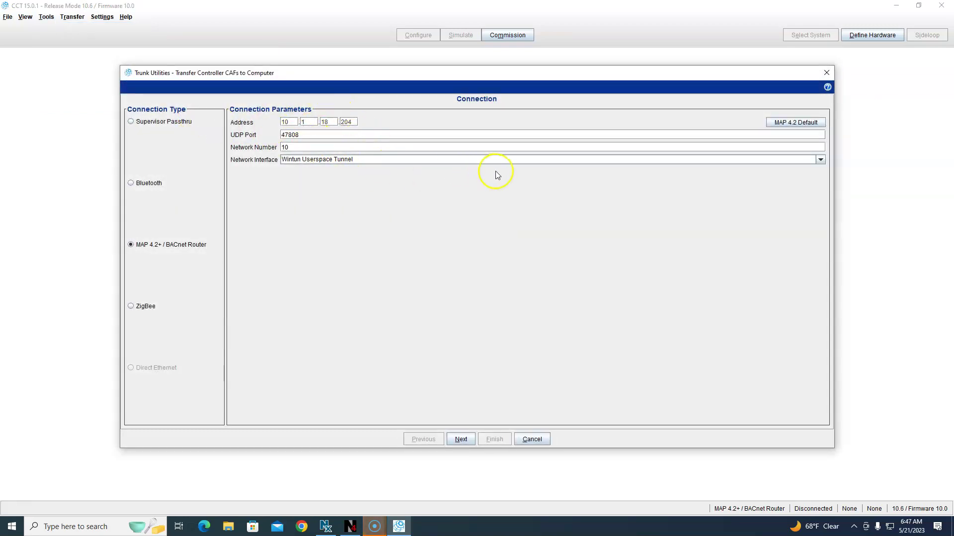
pyautogui.click(468, 441)
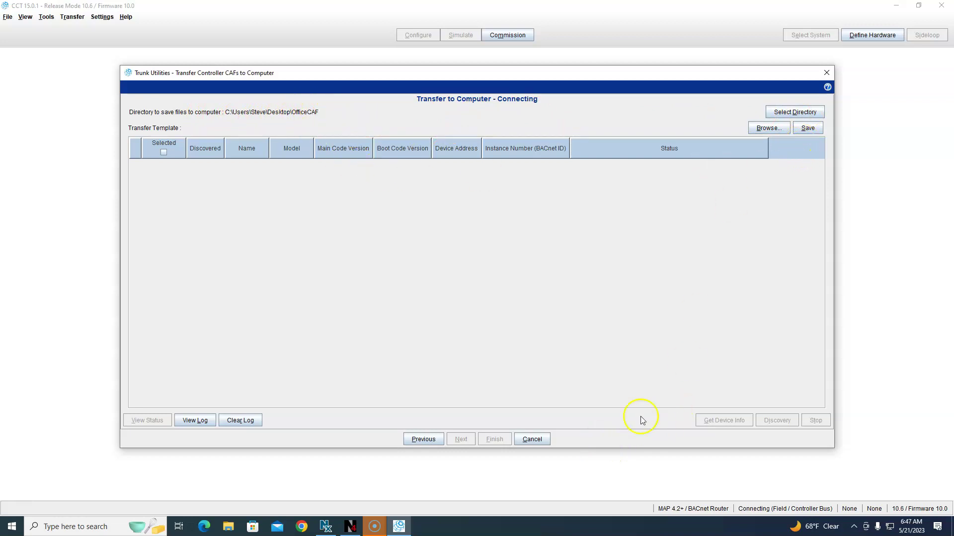
# Save to OfficeCAF, discover the four controllers, and mark only the first one.
pyautogui.click(796, 112)
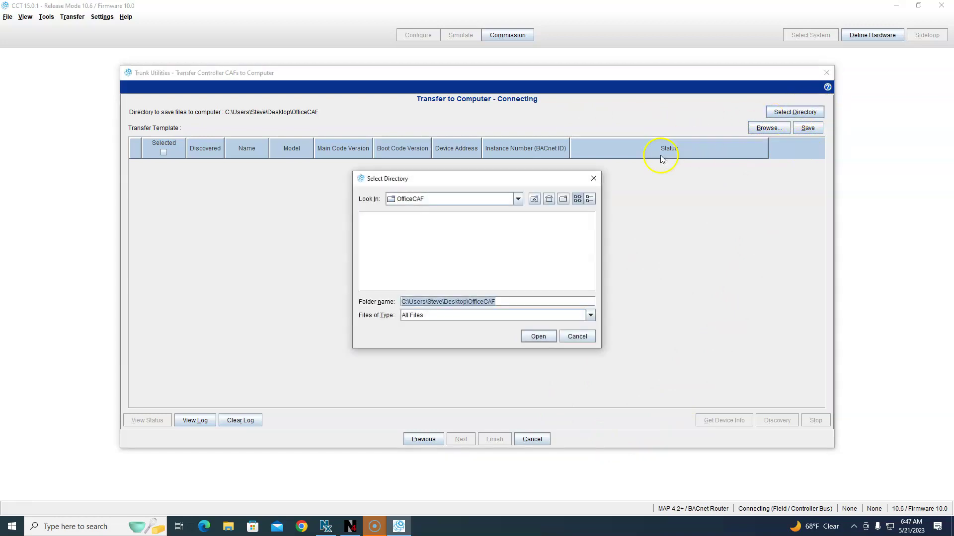
pyautogui.click(538, 336)
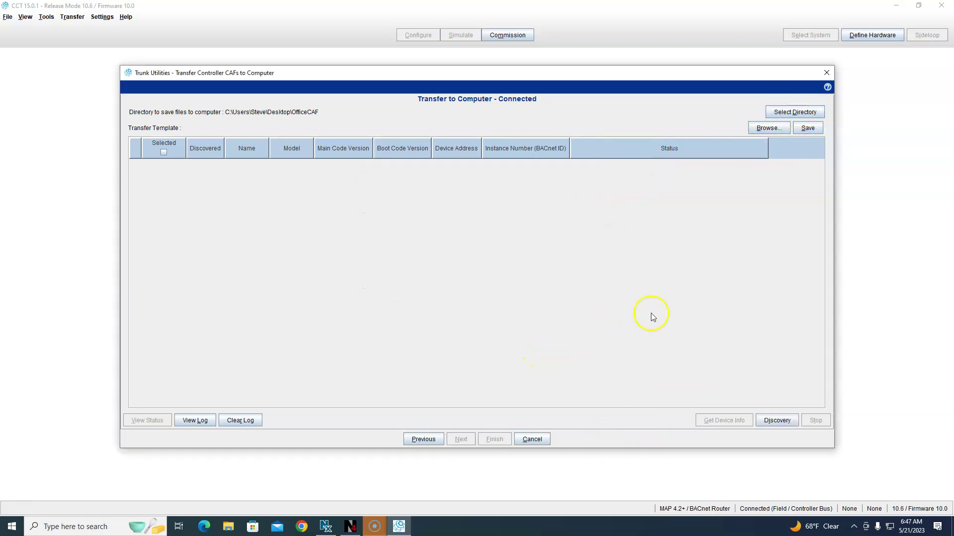
pyautogui.click(784, 422)
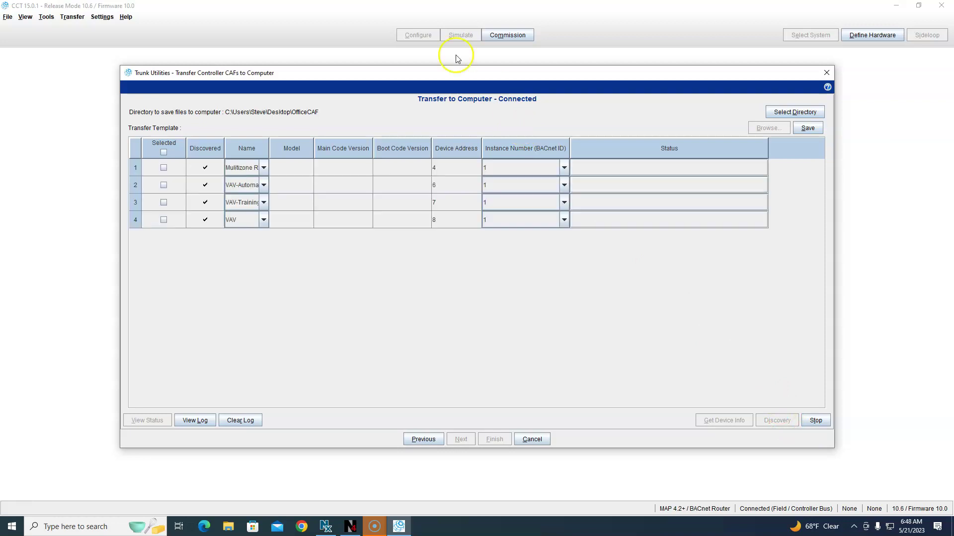
pyautogui.click(164, 168)
pyautogui.click(164, 170)
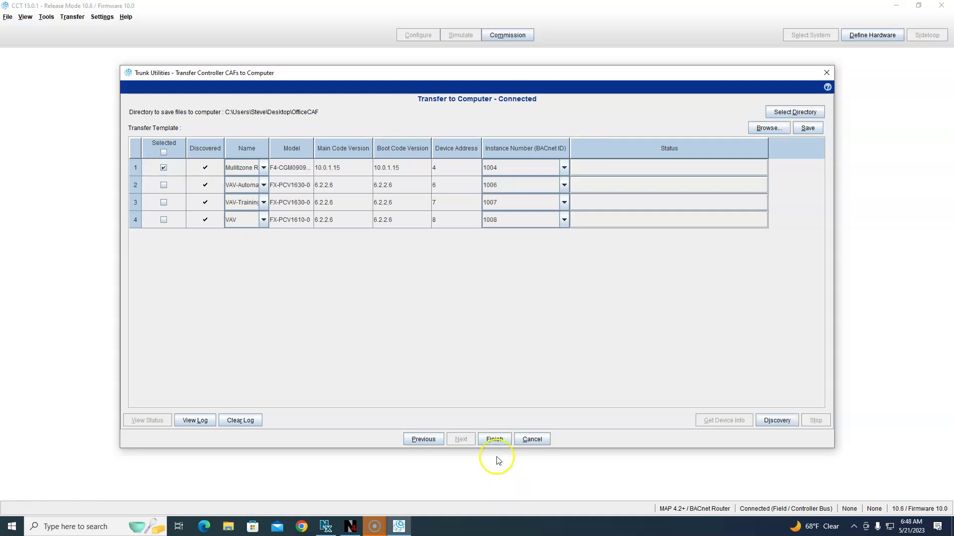
# Transfer the address-4 Multizone RTU controller's CAF until the status reports successful.
pyautogui.click(493, 440)
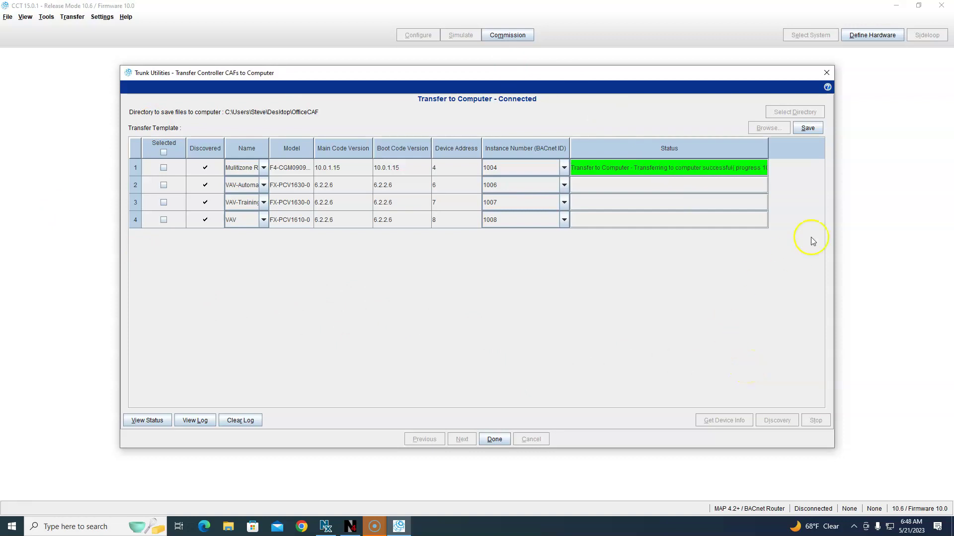
# Close the transfer window, minimize CCT and WEBStation, and check OfficeCAF's four CAF backups.
pyautogui.click(494, 440)
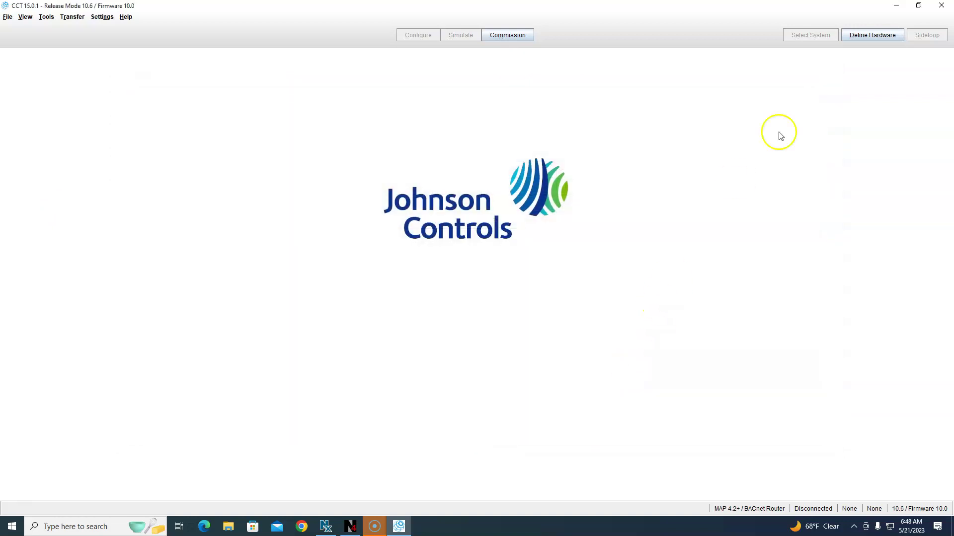
pyautogui.click(897, 6)
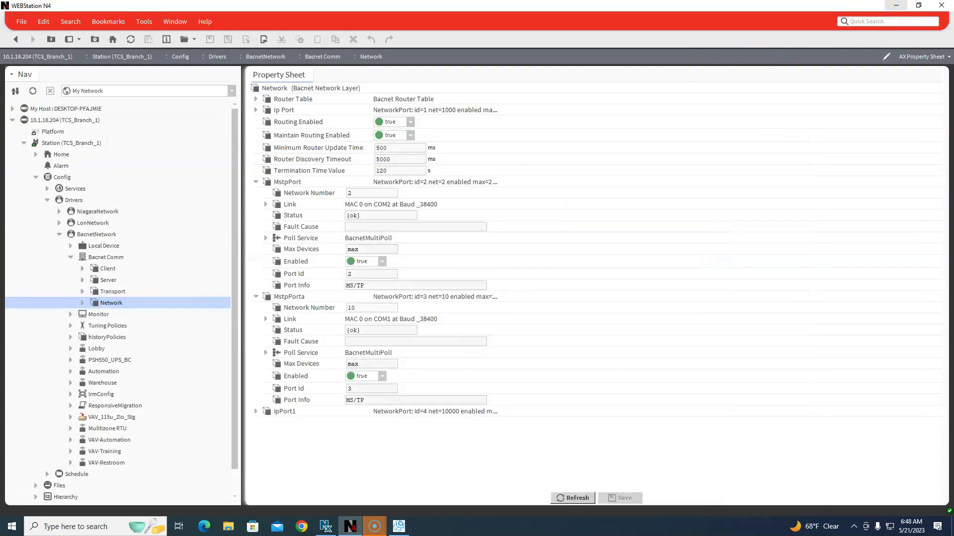
pyautogui.click(896, 5)
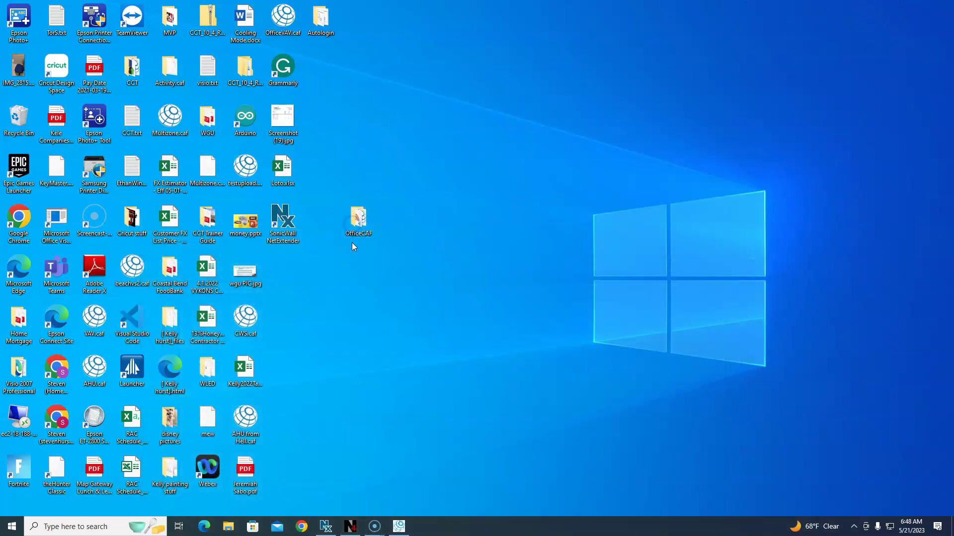
pyautogui.doubleClick(365, 230)
pyautogui.click(652, 230)
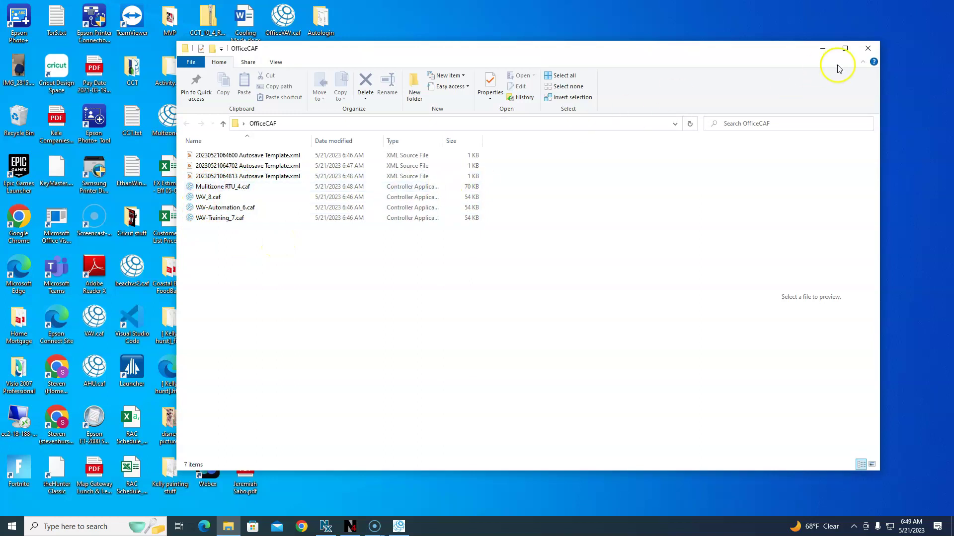
pyautogui.click(867, 48)
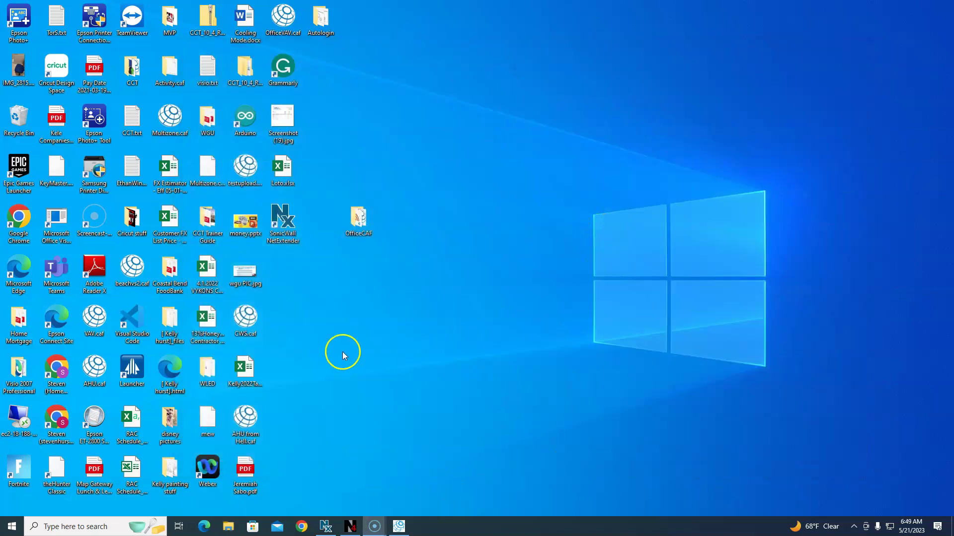
# In WEBStation N4, open the Zoned Rooftop graphic under Network > Mulitizone RTU.
pyautogui.click(350, 526)
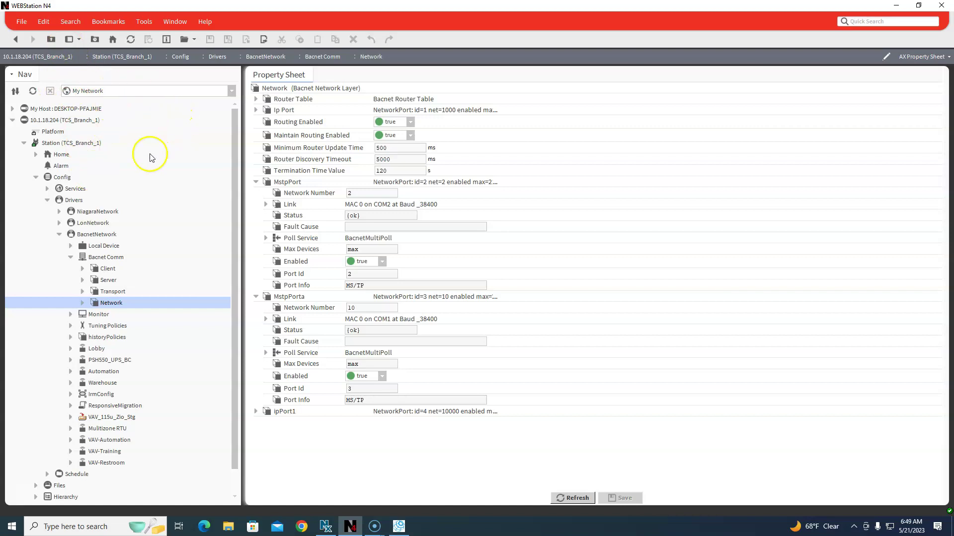
pyautogui.click(83, 303)
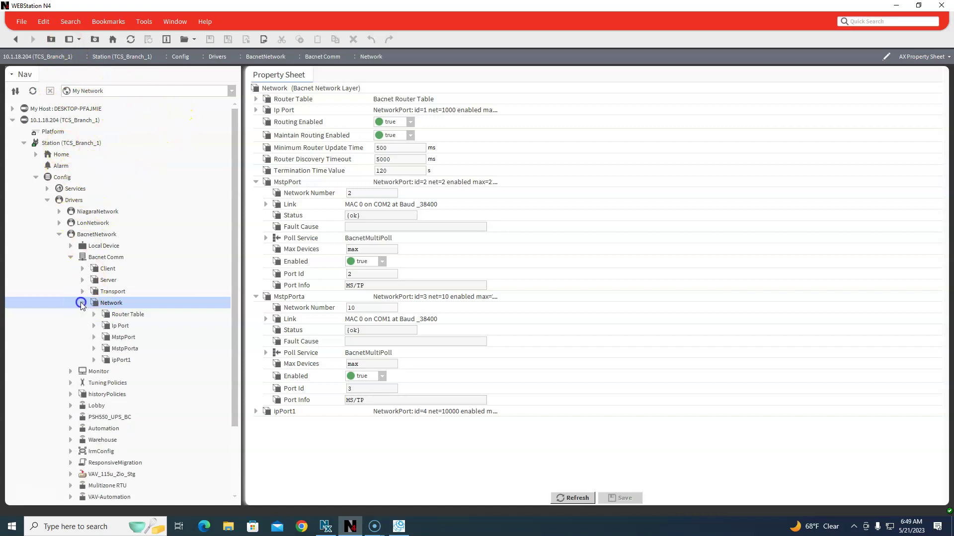
pyautogui.scroll(-3, 76, 329)
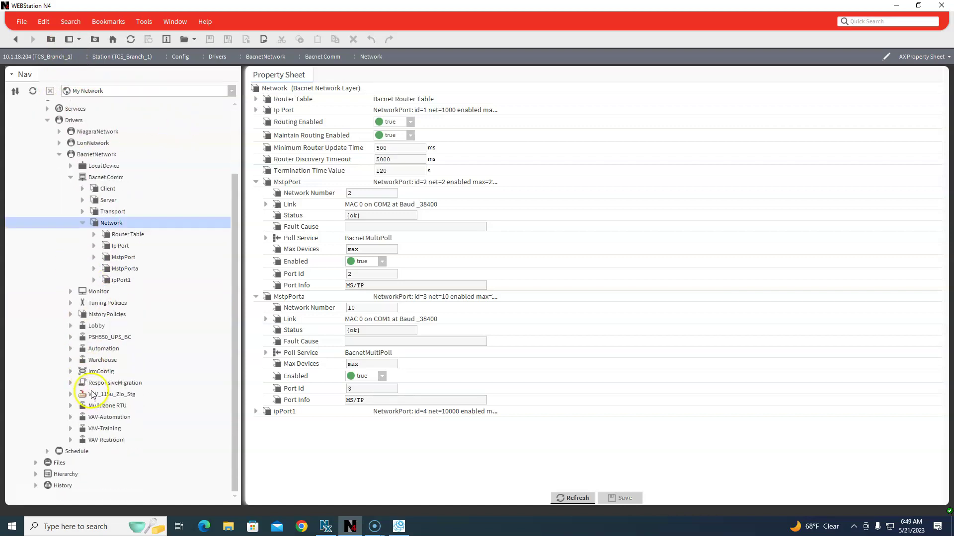
pyautogui.click(70, 406)
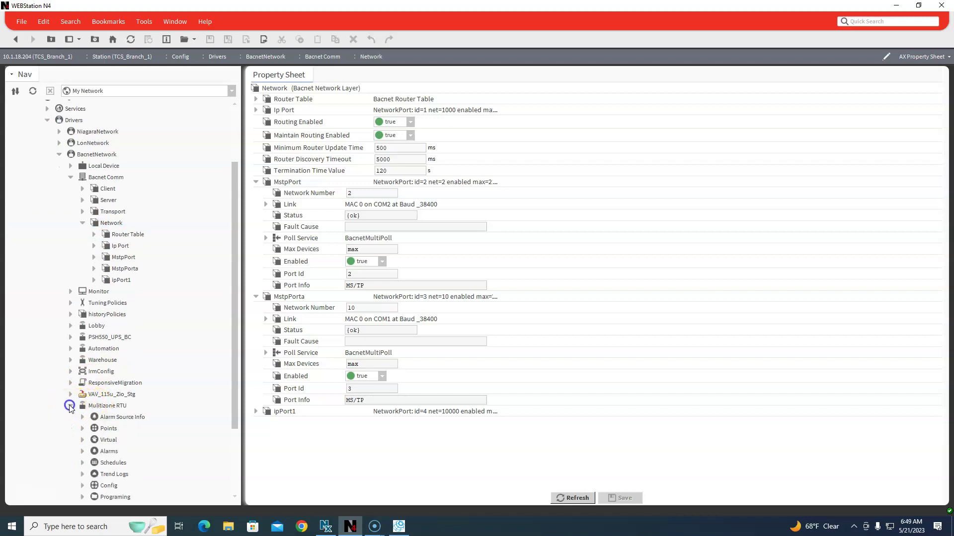
pyautogui.scroll(-3, 95, 387)
pyautogui.doubleClick(115, 315)
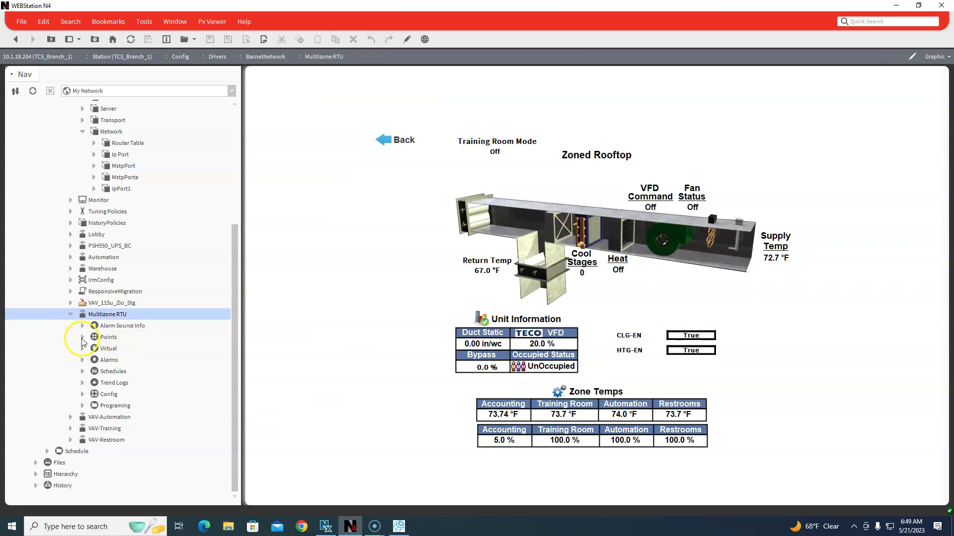
# Check the Mulitizone RTU points, collapse the BacnetNetwork branch, and return to CCT.
pyautogui.click(82, 337)
pyautogui.scroll(-10, 123, 392)
pyautogui.scroll(6, 123, 390)
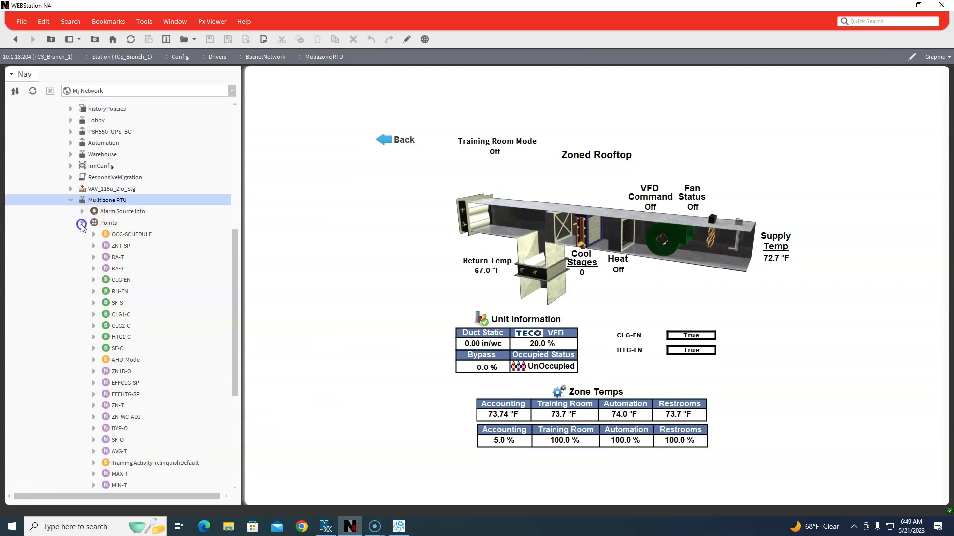
pyautogui.click(83, 227)
pyautogui.scroll(5, 76, 305)
pyautogui.scroll(-4, 77, 305)
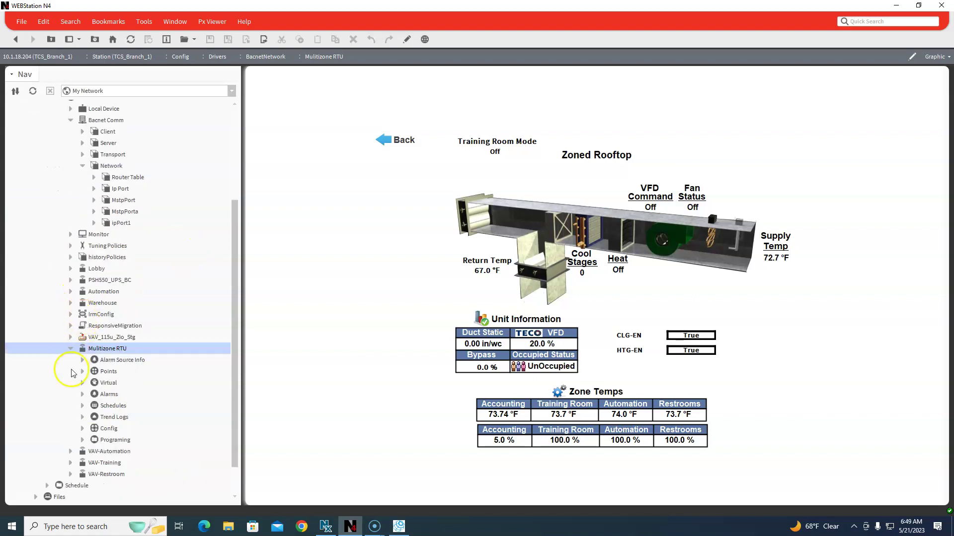
pyautogui.scroll(4, 149, 255)
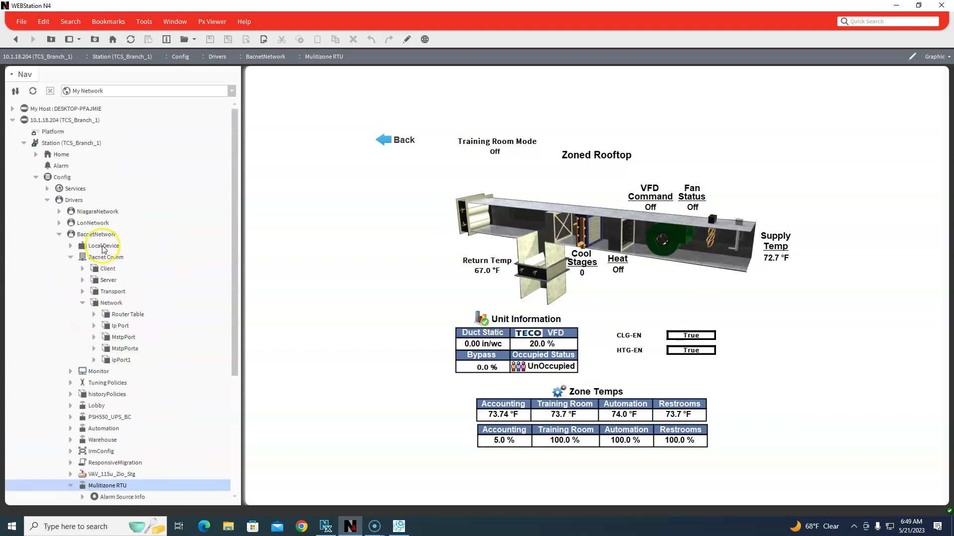
pyautogui.click(59, 234)
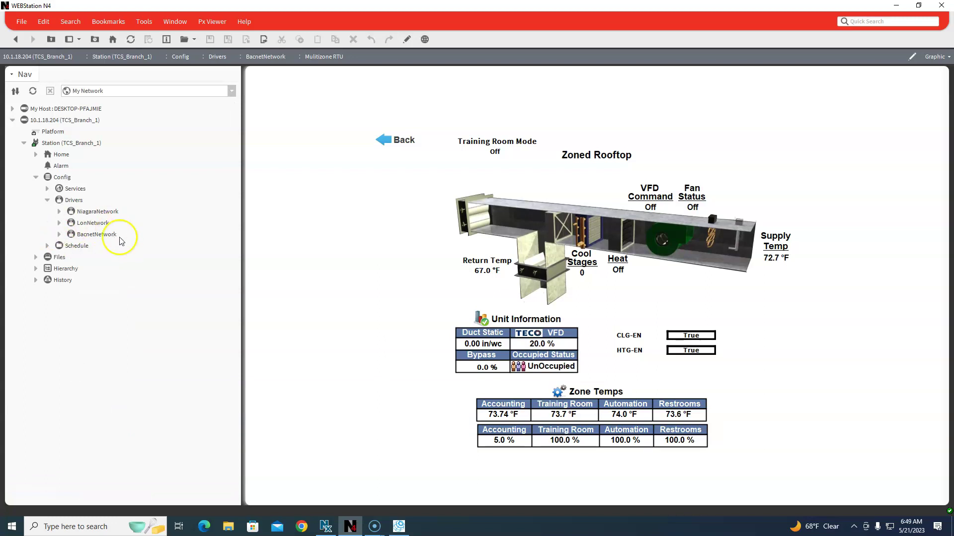
pyautogui.click(399, 527)
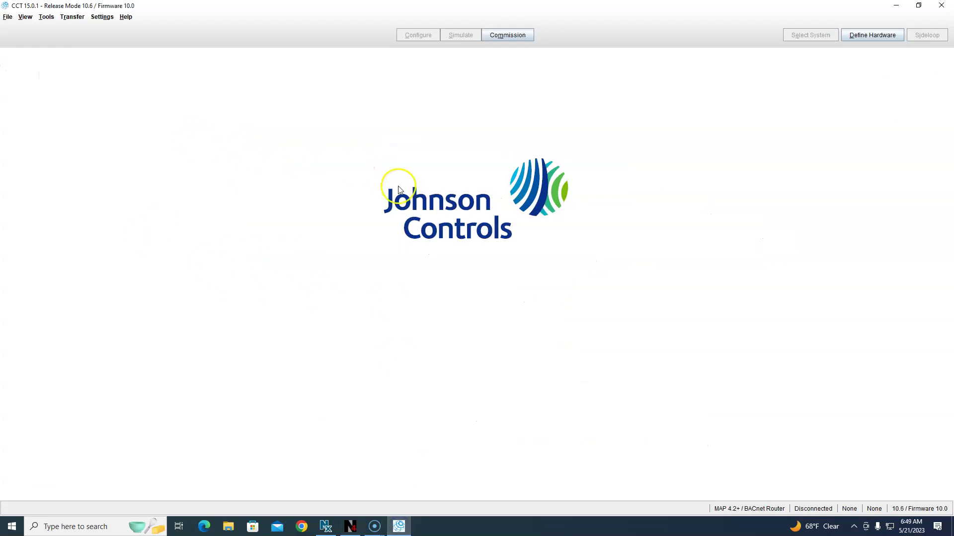